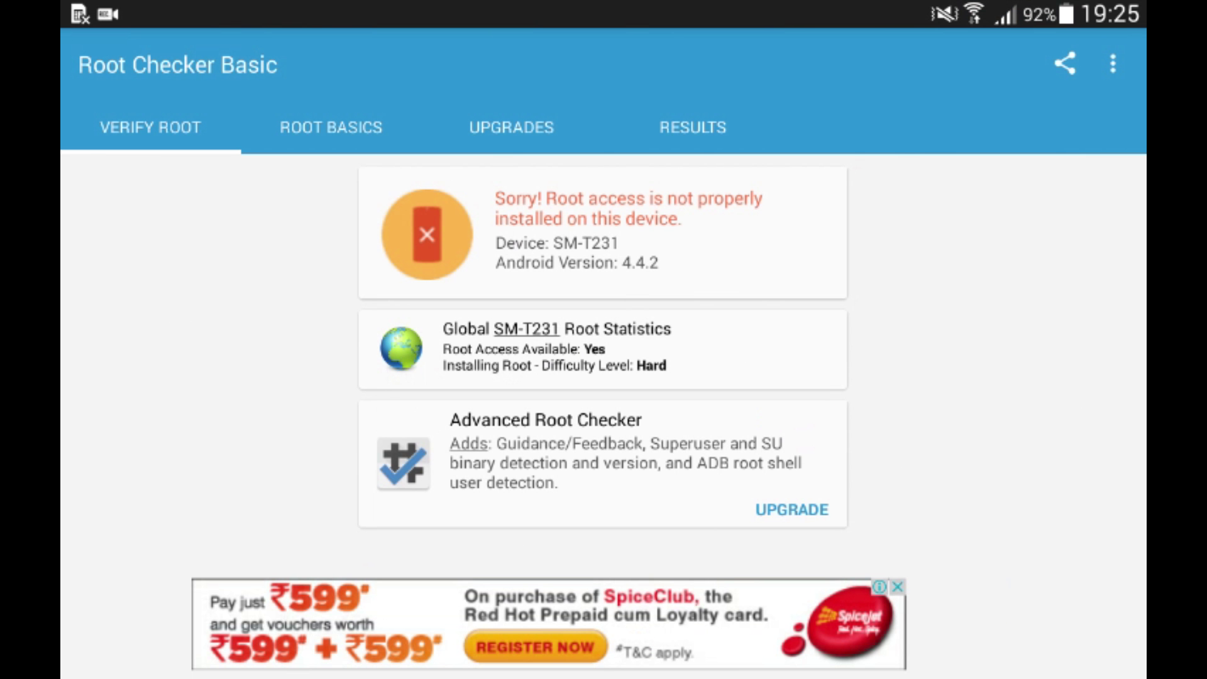
Exit Root Checker Basic and the app drawer, then move to the GALAXY Apps home page
{"action": "key", "text": "Escape"}
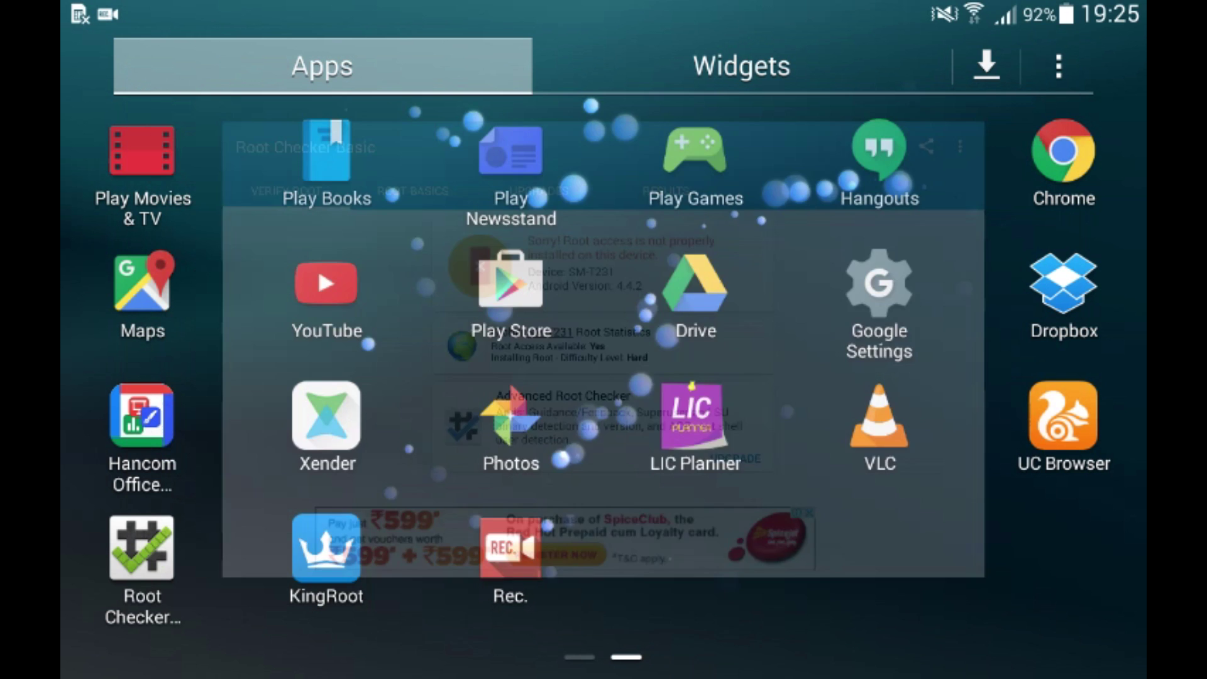
{"action": "scroll", "coordinate": [1052, 349], "scroll_direction": "down", "scroll_amount": 5}
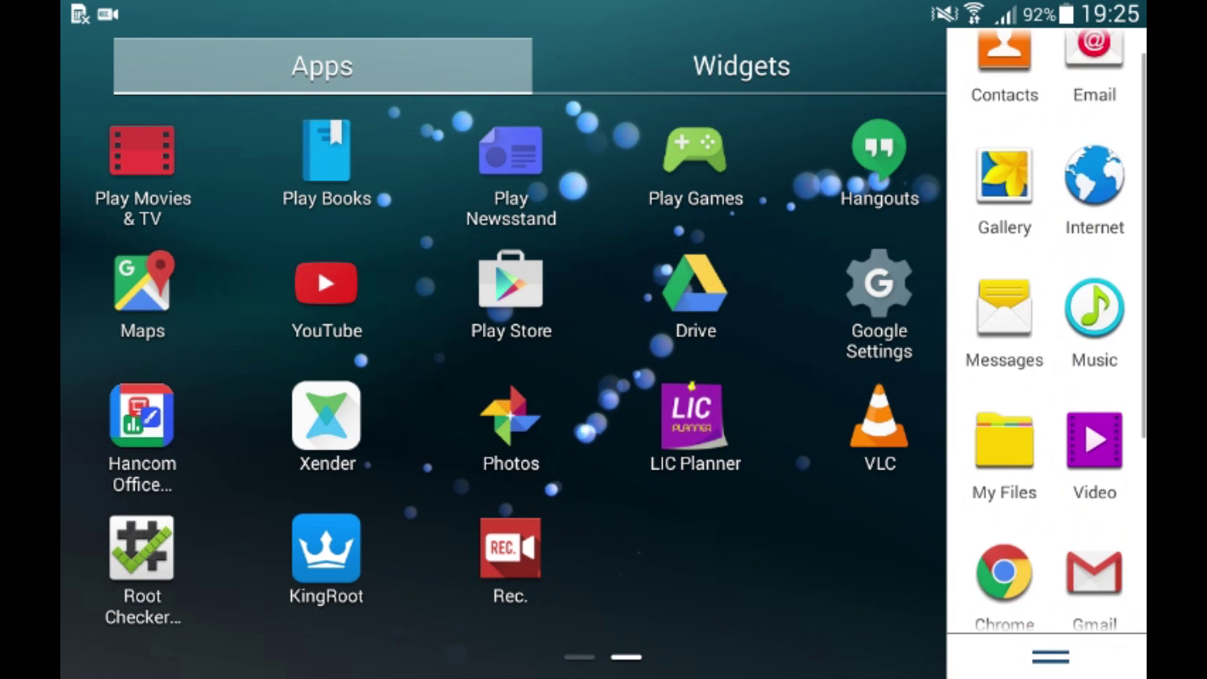
{"action": "scroll", "coordinate": [1052, 349], "scroll_direction": "up", "scroll_amount": 5}
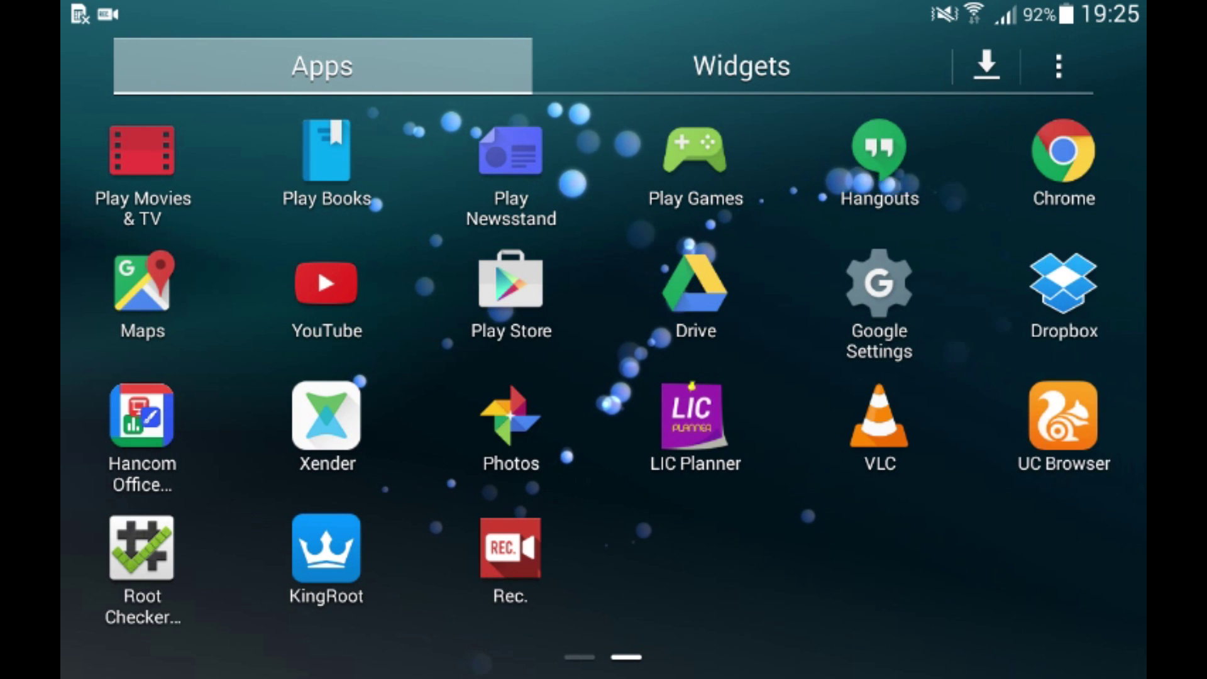
{"action": "key", "text": "Escape"}
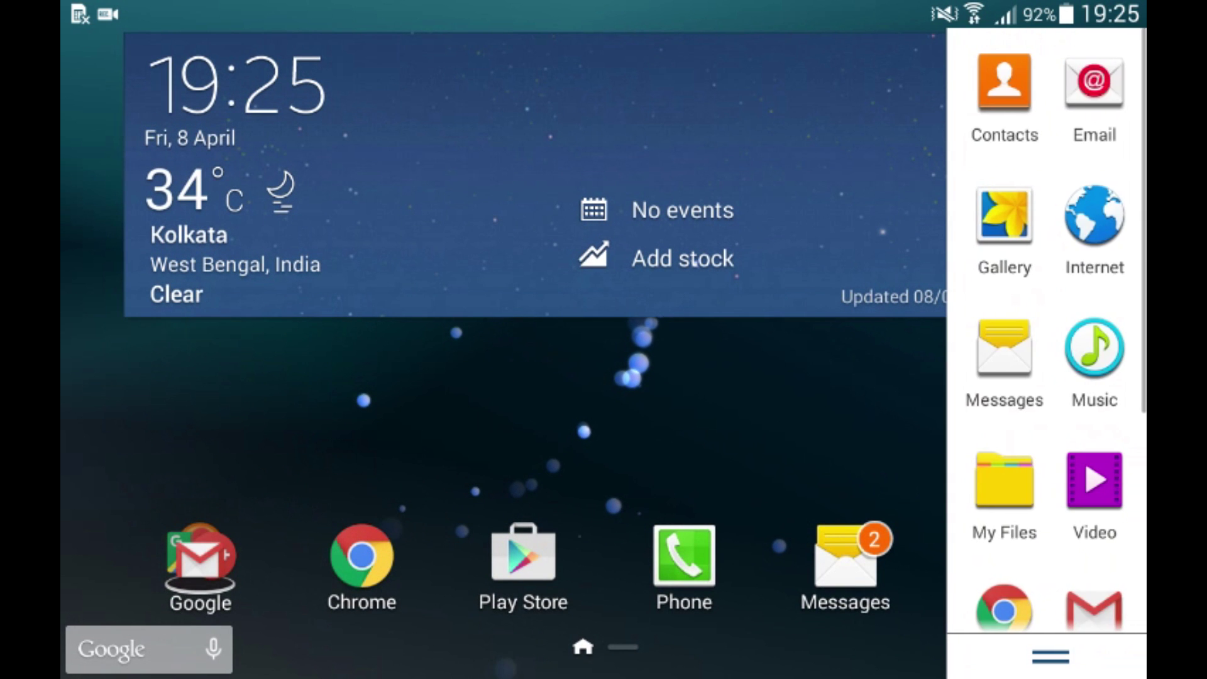
{"action": "mouse_move", "coordinate": [849, 425]}
{"action": "left_mouse_down"}
{"action": "mouse_move", "coordinate": [284, 424]}
{"action": "mouse_move", "coordinate": [849, 425]}
{"action": "left_mouse_up"}
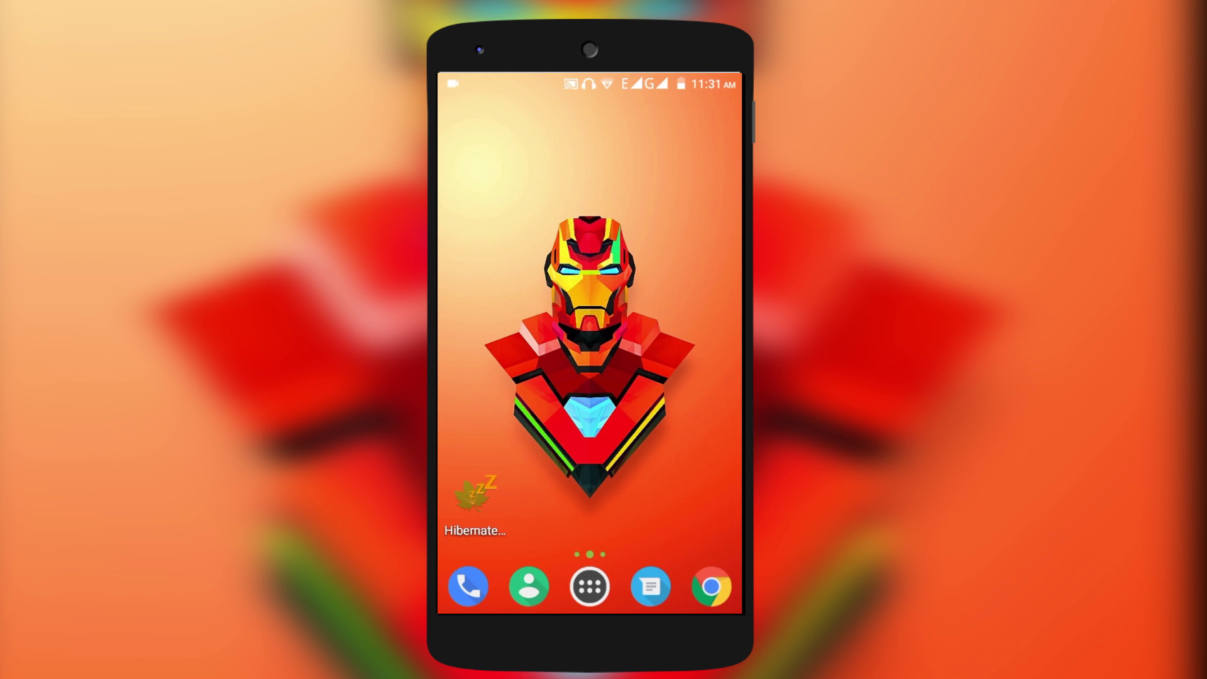
{"action": "left_click", "coordinate": [590, 587]}
{"action": "left_click_drag", "start_coordinate": [698, 340], "coordinate": [472, 339]}
{"action": "left_click_drag", "start_coordinate": [698, 340], "coordinate": [472, 339]}
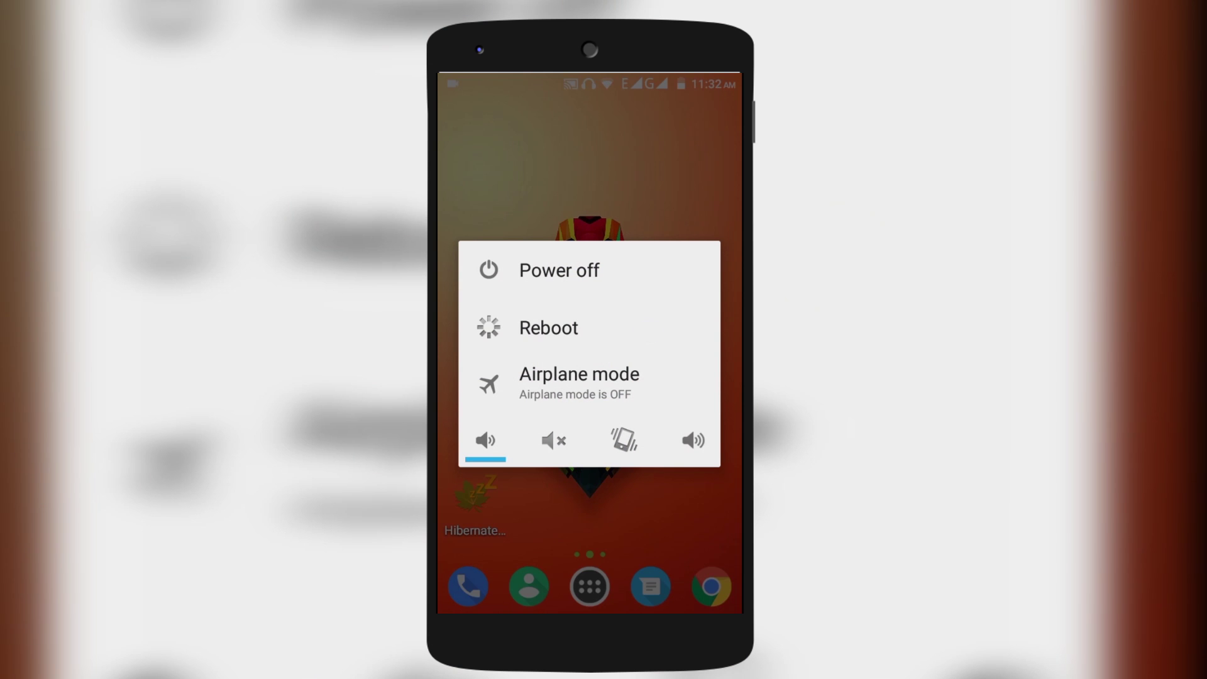
{"action": "left_click_drag", "start_coordinate": [648, 327], "coordinate": [717, 258]}
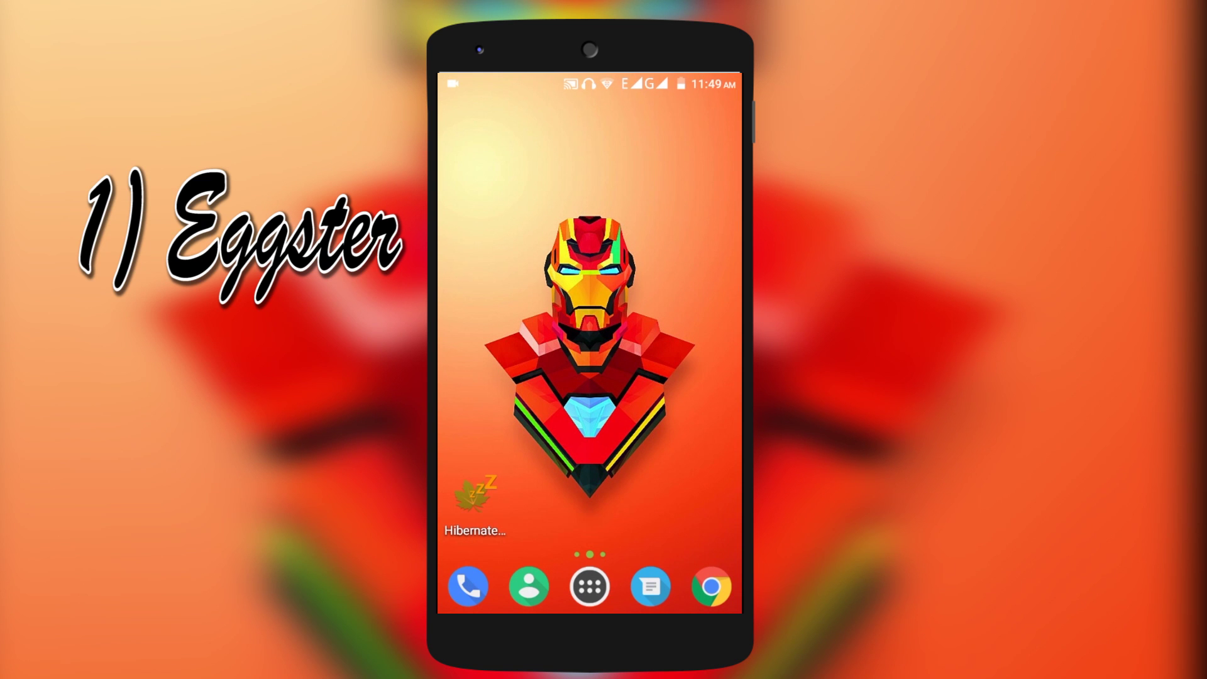
Launch Eggster, confirm M Preview is enabled, and view its settings
{"action": "left_click", "coordinate": [589, 587]}
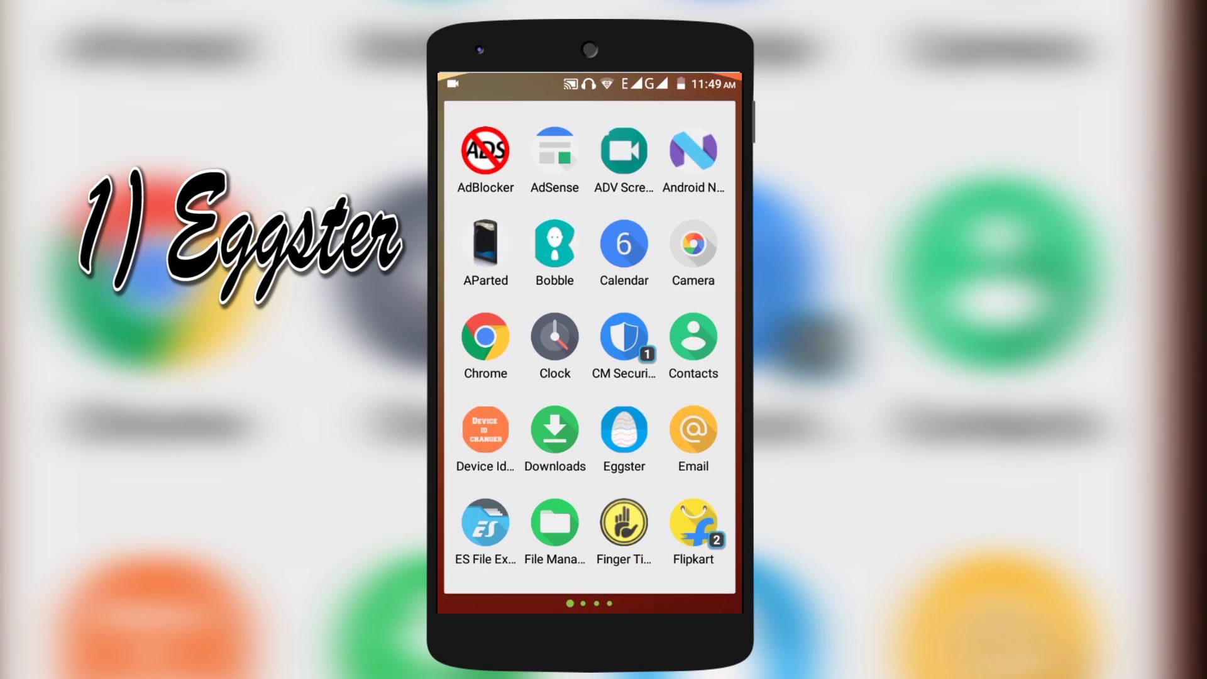
{"action": "left_click", "coordinate": [623, 431]}
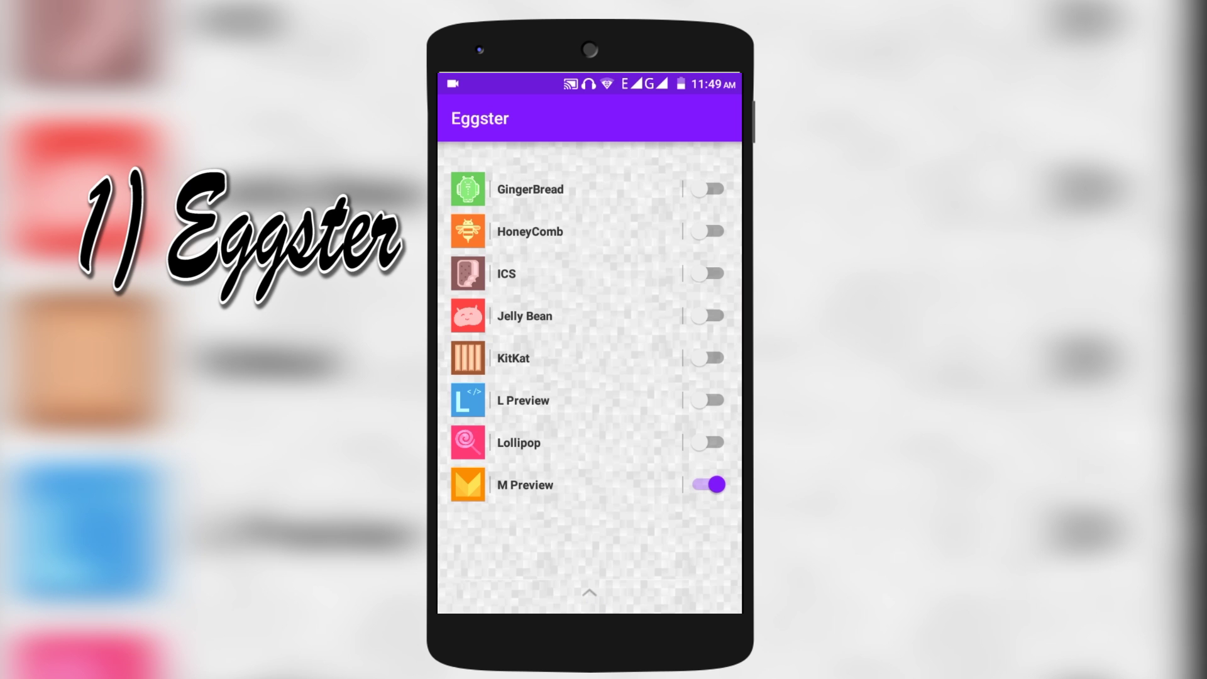
{"action": "left_click", "coordinate": [596, 609]}
{"action": "left_click", "coordinate": [680, 604]}
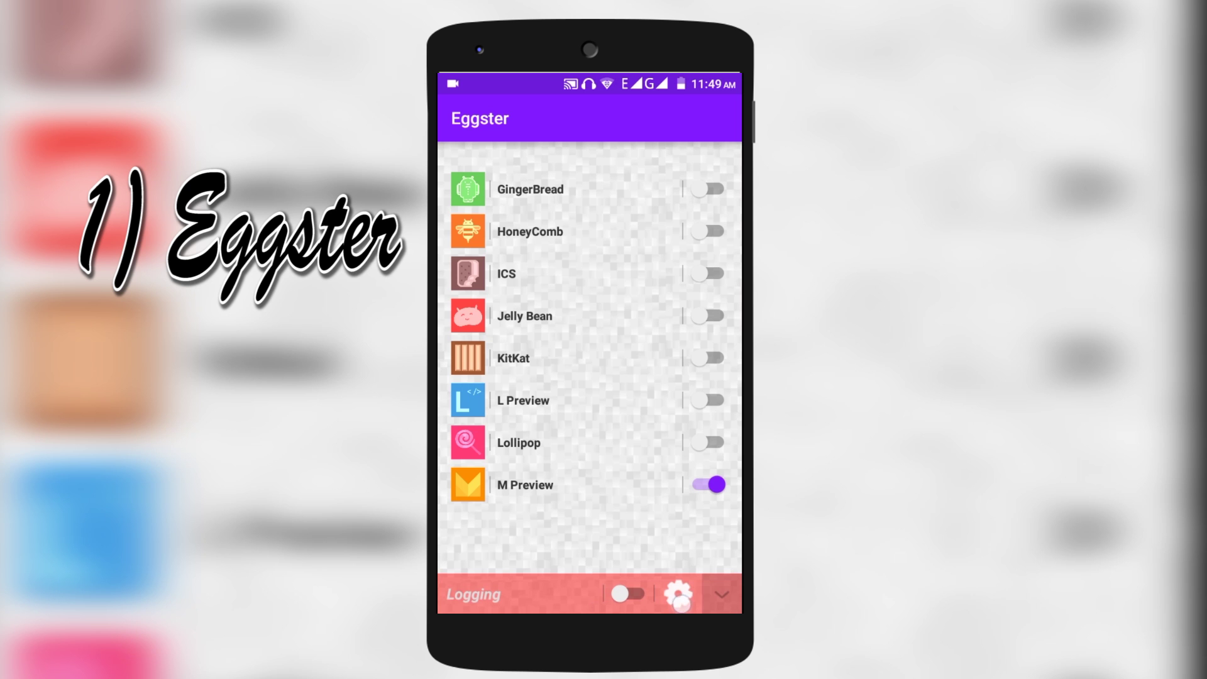
{"action": "scroll", "coordinate": [680, 396], "scroll_direction": "down", "scroll_amount": 10}
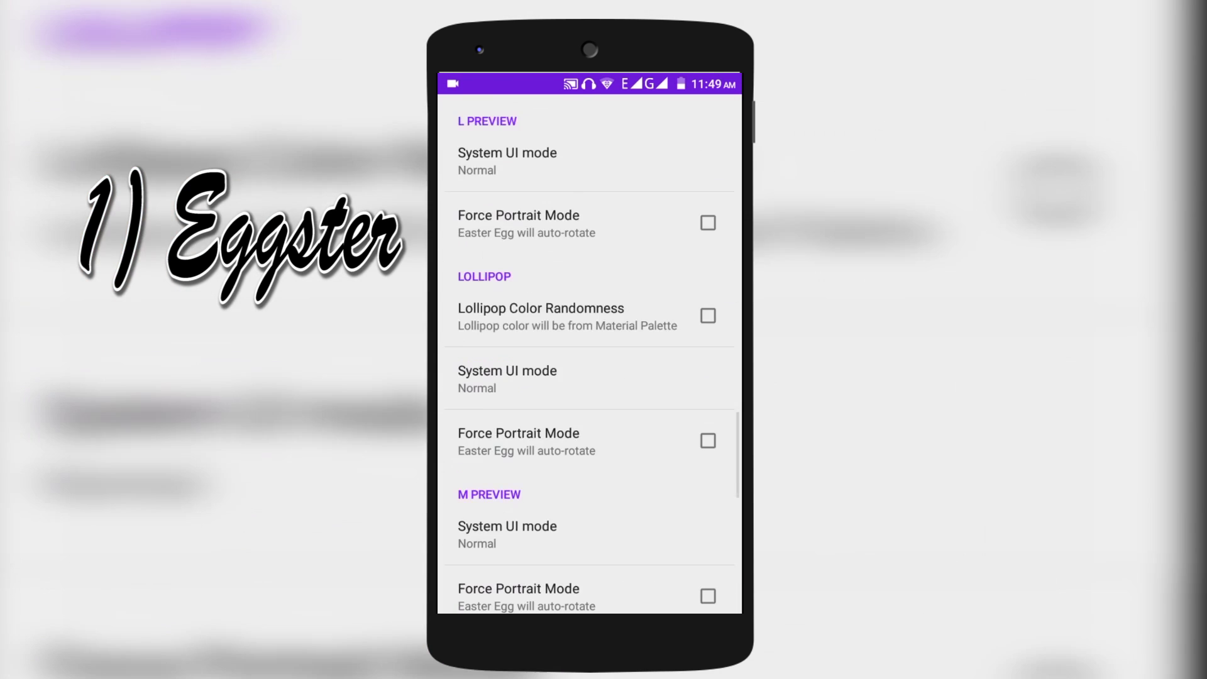
{"action": "scroll", "coordinate": [679, 396], "scroll_direction": "down", "scroll_amount": 10}
{"action": "scroll", "coordinate": [679, 396], "scroll_direction": "up", "scroll_amount": 10}
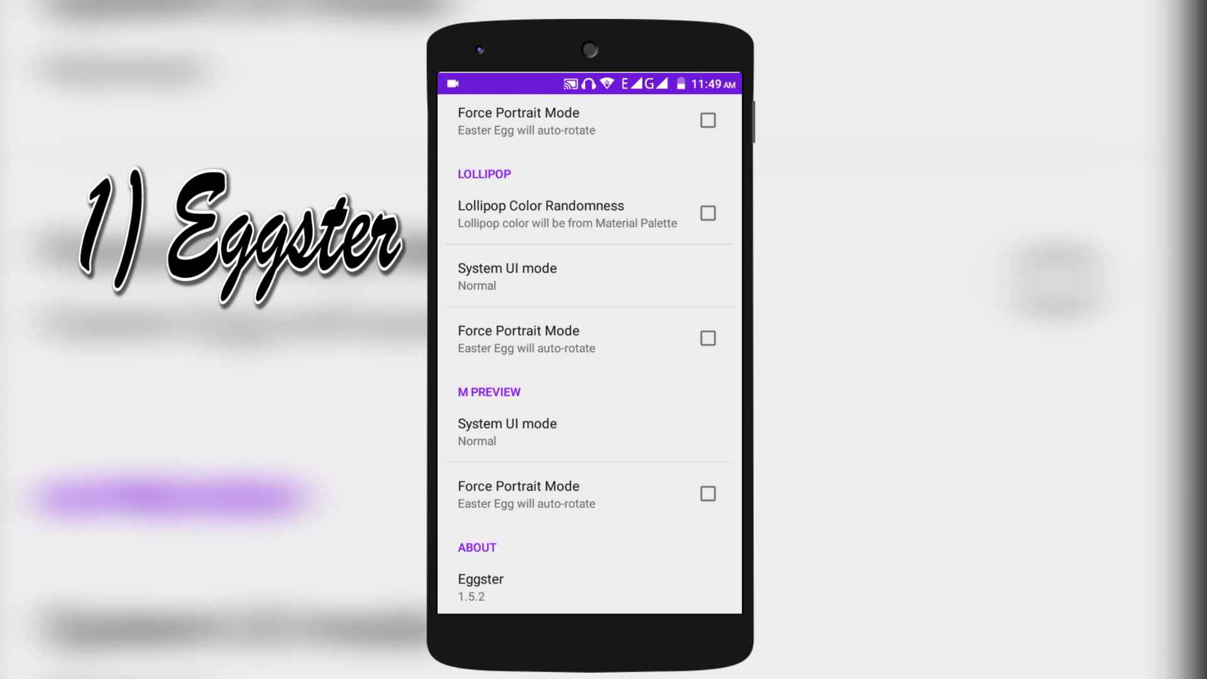
Back out of Eggster to the home screen and flip to the next app drawer page
{"action": "key", "text": "Escape"}
{"action": "key", "text": "Escape"}
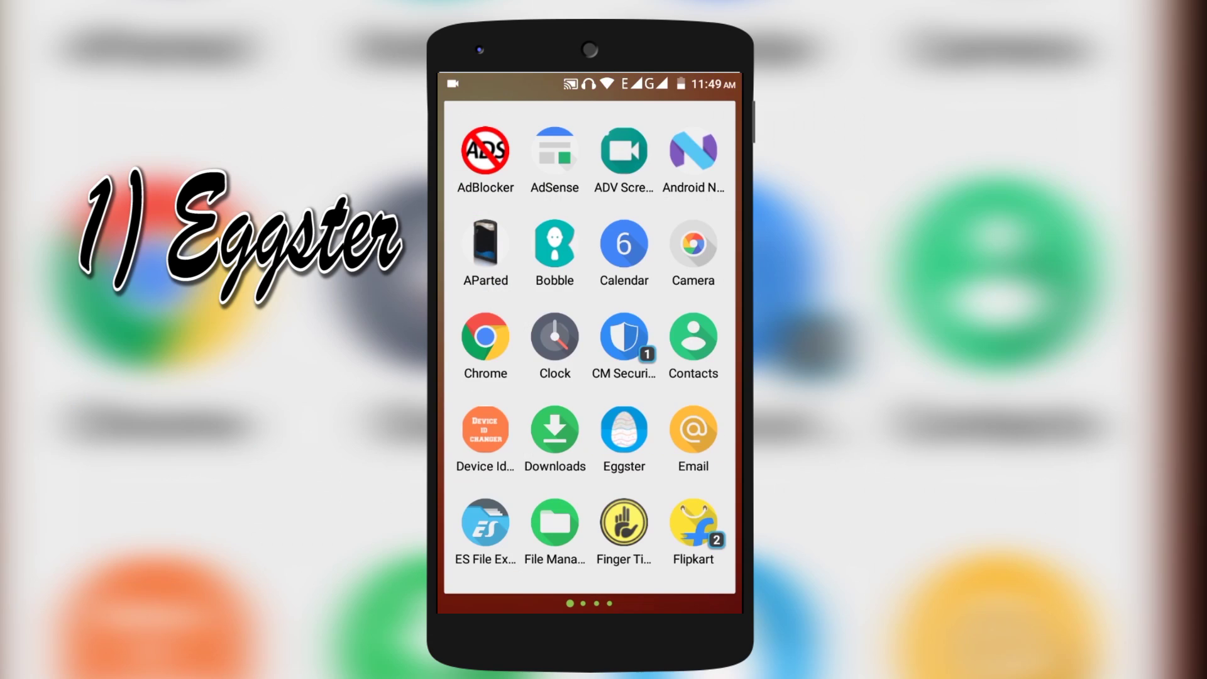
{"action": "key", "text": "Escape"}
{"action": "left_click", "coordinate": [589, 587]}
{"action": "left_click_drag", "start_coordinate": [697, 377], "coordinate": [491, 378]}
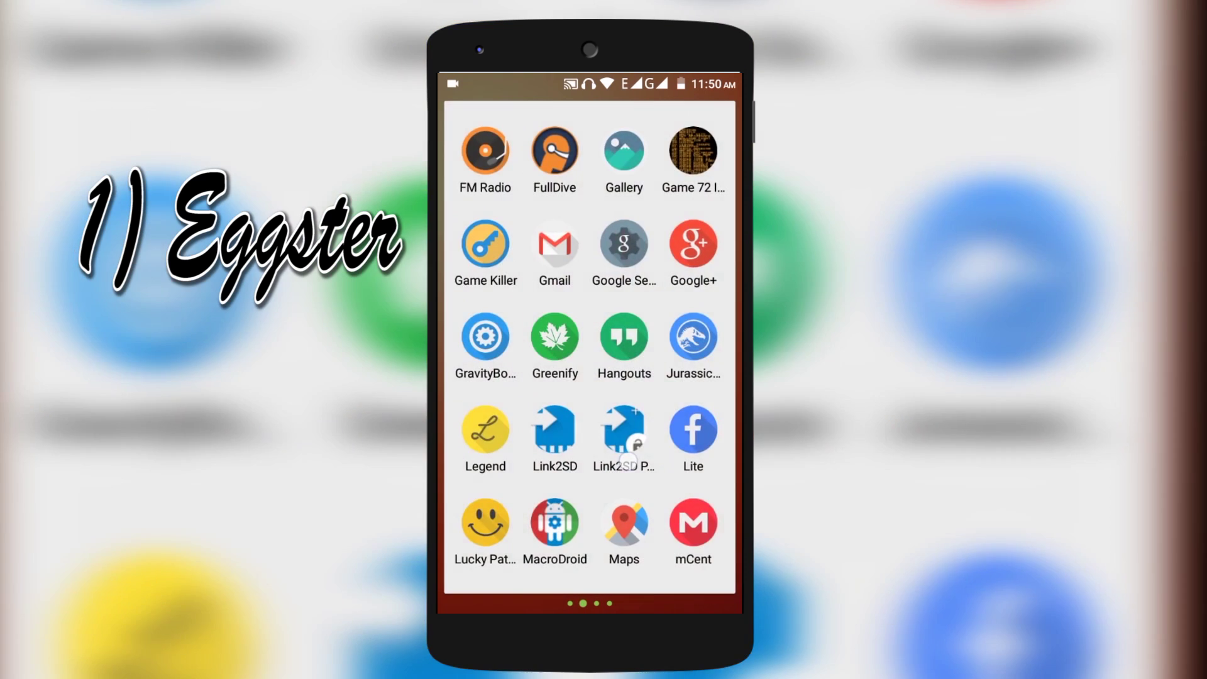
Go to About phone in the Settings app from the app drawer
{"action": "left_click_drag", "start_coordinate": [698, 377], "coordinate": [491, 378]}
{"action": "left_click", "coordinate": [485, 524]}
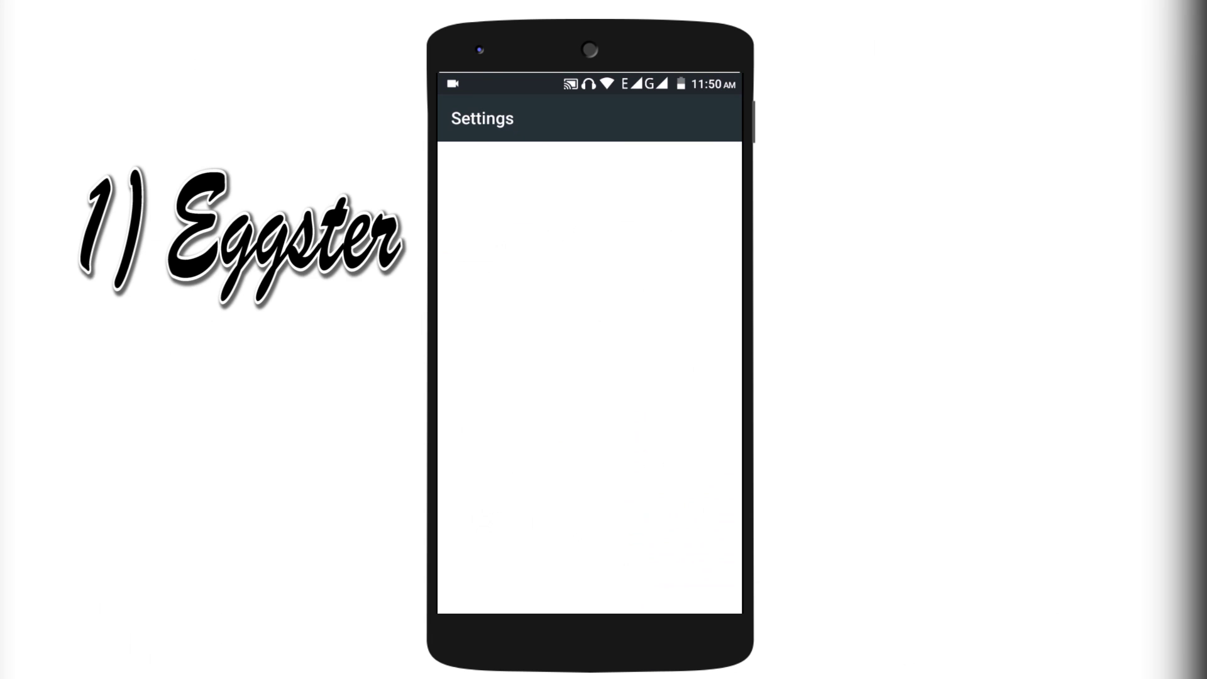
{"action": "scroll", "coordinate": [589, 377], "scroll_direction": "down", "scroll_amount": 10}
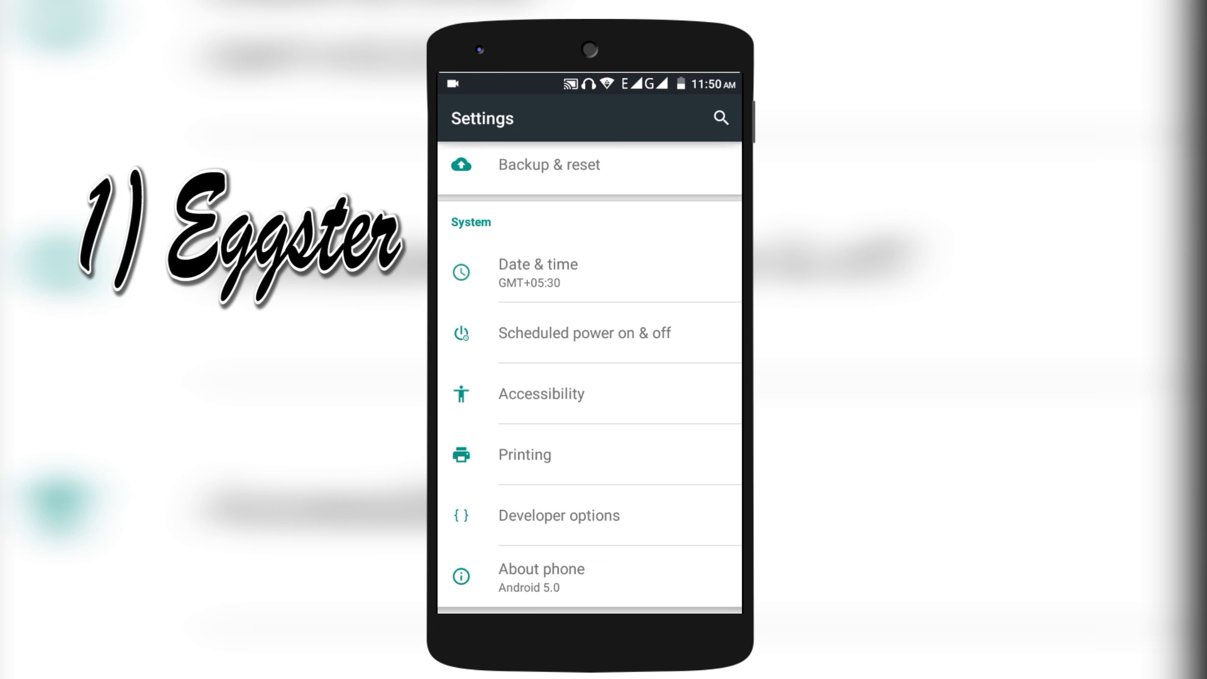
{"action": "left_click", "coordinate": [542, 575]}
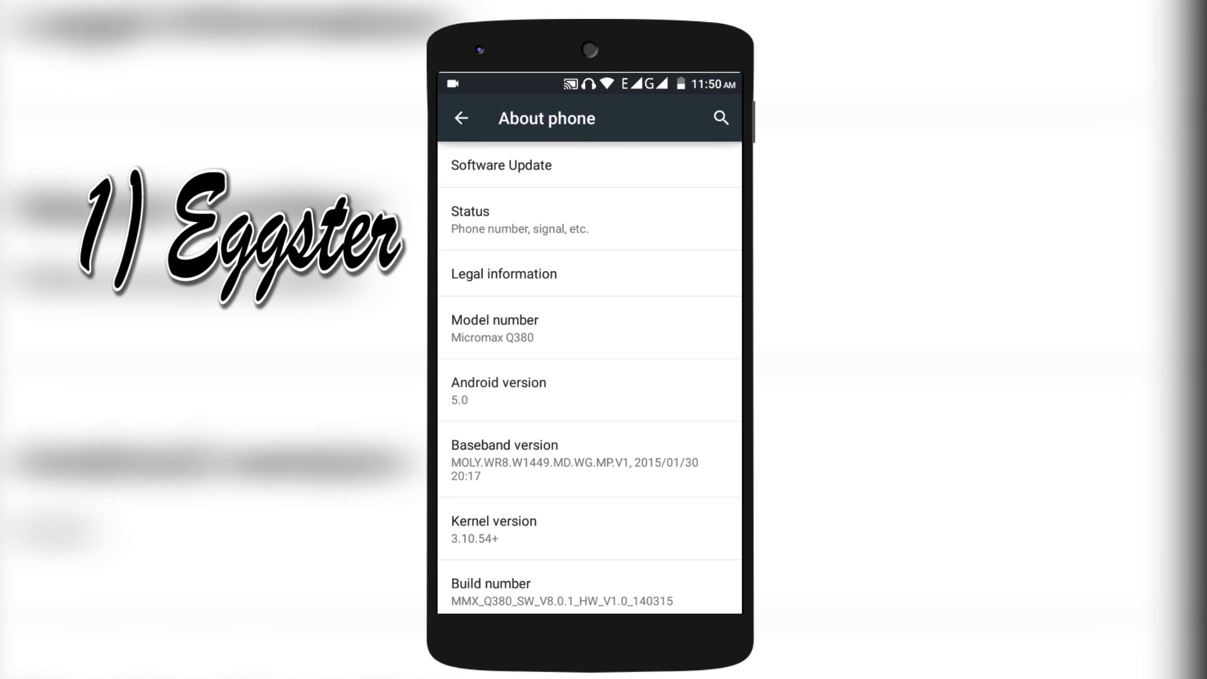
Tap Android version repeatedly to show the Marshmallow M logo, then tap the logo
{"action": "left_click", "coordinate": [697, 386]}
{"action": "left_click", "coordinate": [693, 391]}
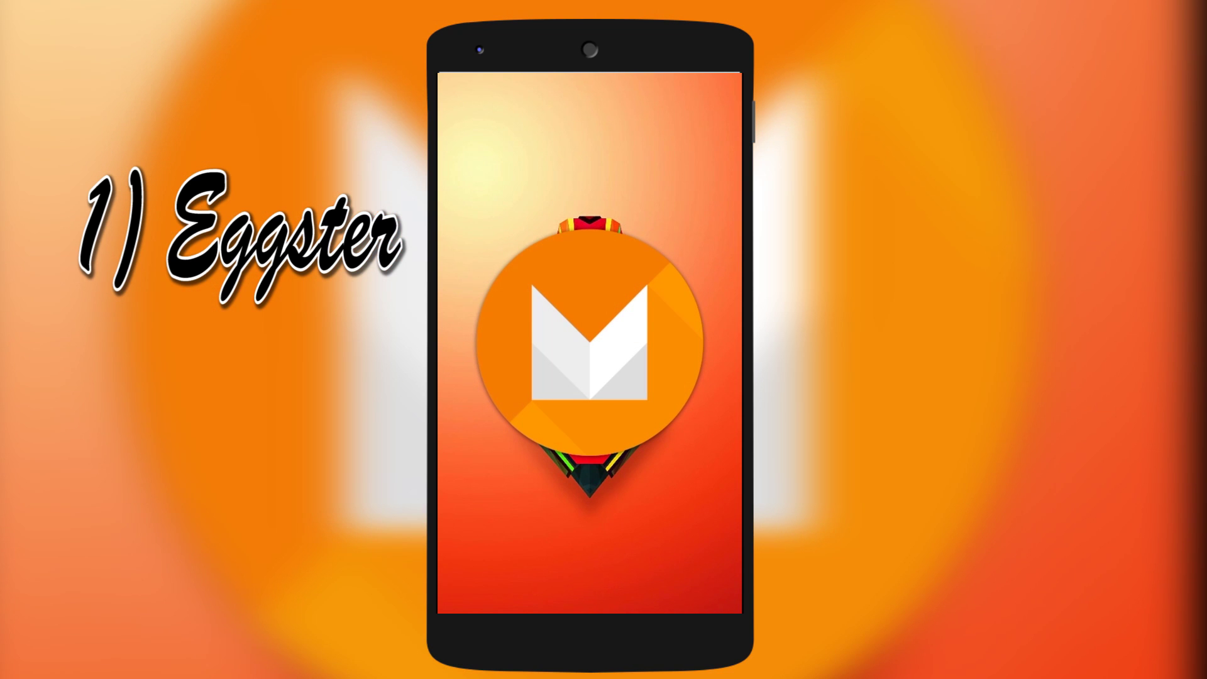
{"action": "left_click", "coordinate": [651, 354]}
{"action": "left_click", "coordinate": [616, 358]}
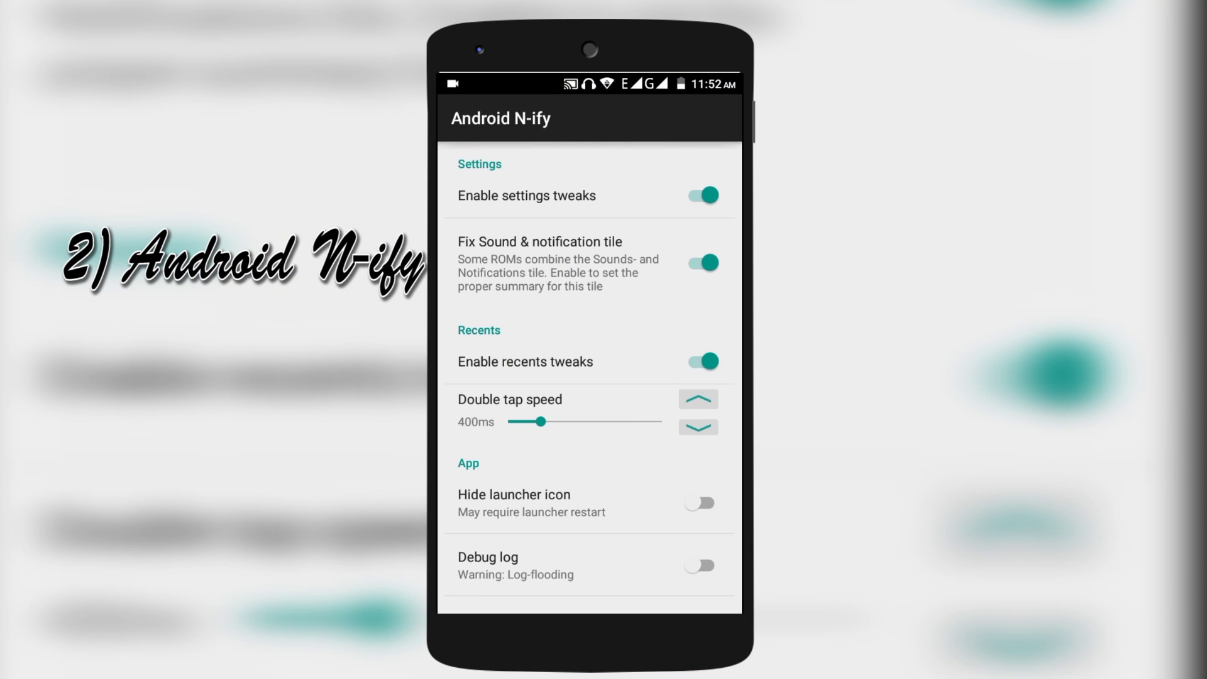
Hide Android N-ify's launcher icon, then view Sound & notification in Settings
{"action": "left_click", "coordinate": [702, 503]}
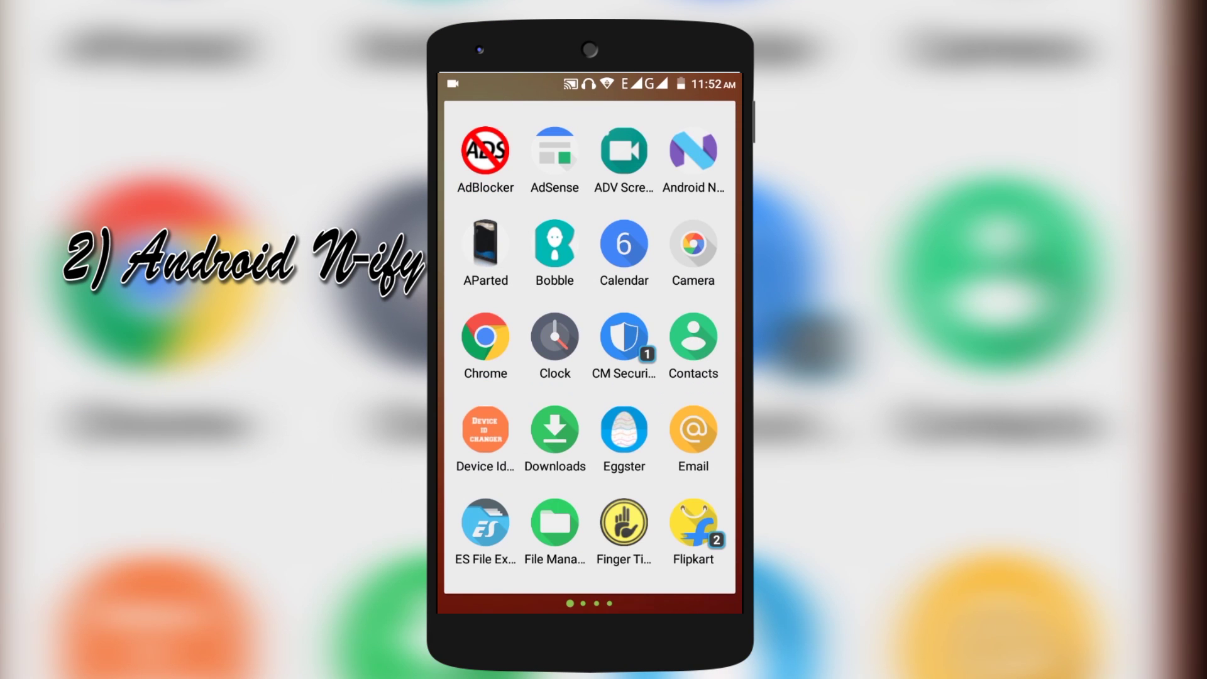
{"action": "left_click_drag", "start_coordinate": [699, 359], "coordinate": [471, 358]}
{"action": "left_click", "coordinate": [485, 524]}
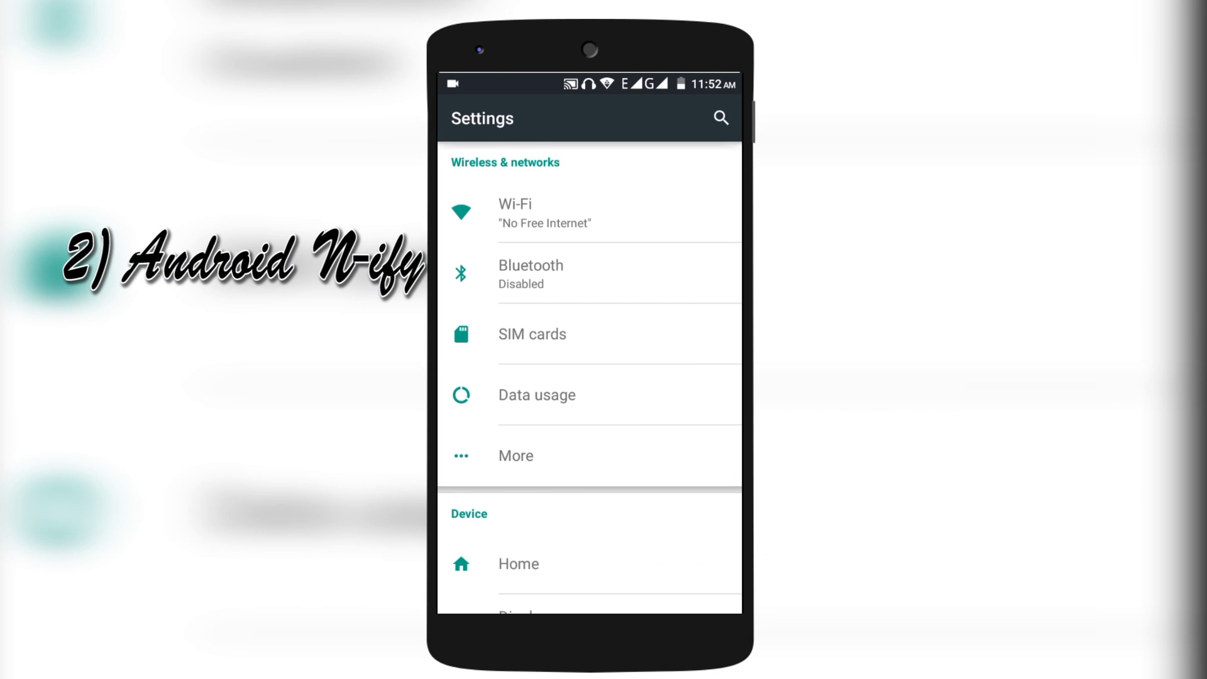
{"action": "scroll", "coordinate": [590, 377], "scroll_direction": "down", "scroll_amount": 3}
{"action": "left_click", "coordinate": [566, 428]}
{"action": "left_click", "coordinate": [463, 119]}
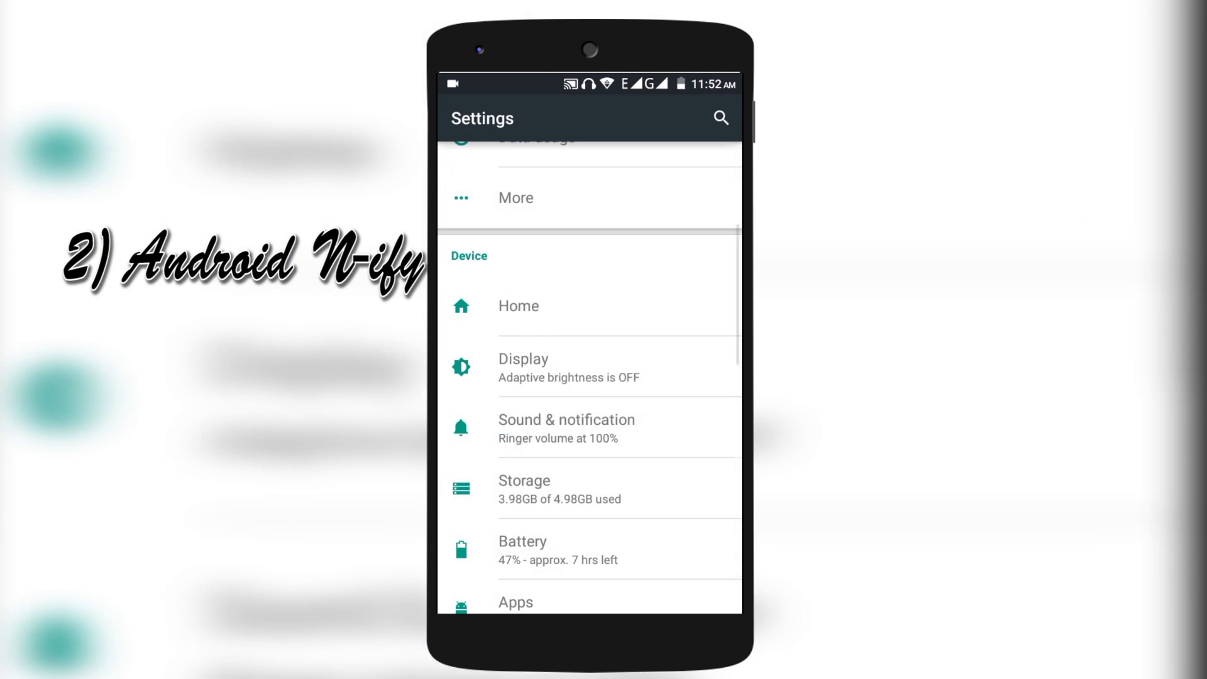
{"action": "scroll", "coordinate": [590, 378], "scroll_direction": "down", "scroll_amount": 2}
{"action": "scroll", "coordinate": [589, 377], "scroll_direction": "down", "scroll_amount": 2}
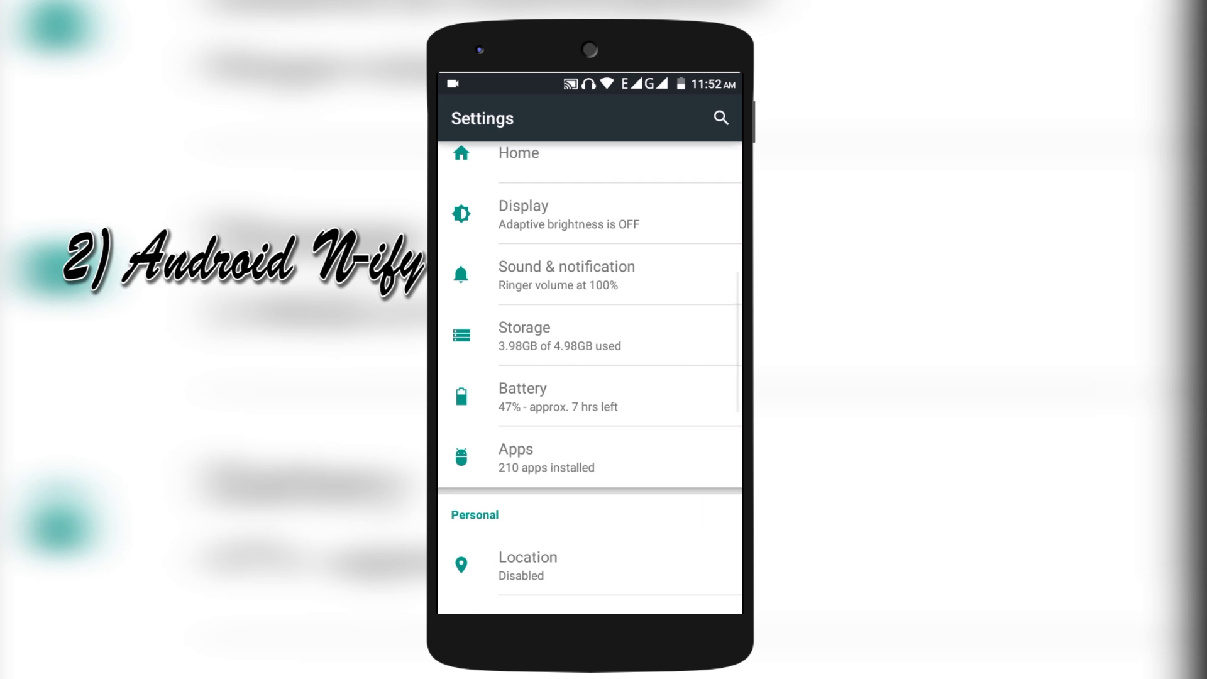
{"action": "scroll", "coordinate": [706, 262], "scroll_direction": "down", "scroll_amount": 3}
{"action": "scroll", "coordinate": [692, 364], "scroll_direction": "down", "scroll_amount": 2}
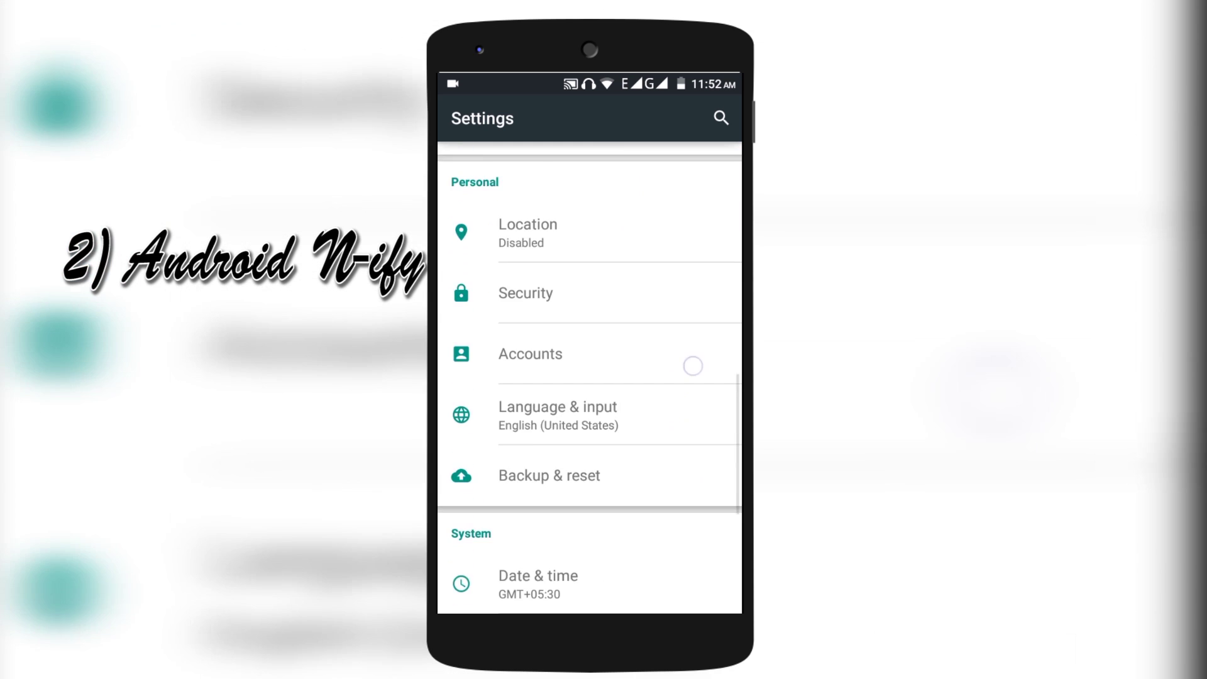
{"action": "scroll", "coordinate": [689, 313], "scroll_direction": "down", "scroll_amount": 3}
{"action": "scroll", "coordinate": [694, 325], "scroll_direction": "down", "scroll_amount": 1}
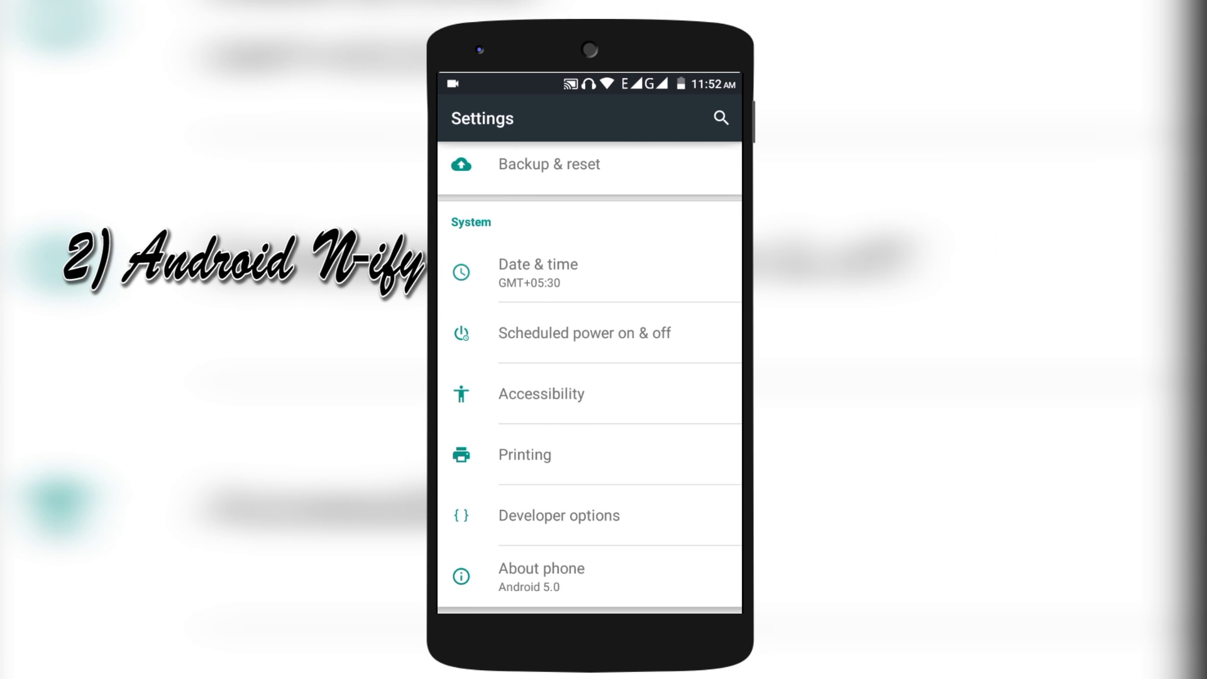
{"action": "scroll", "coordinate": [647, 342], "scroll_direction": "up", "scroll_amount": 5}
{"action": "scroll", "coordinate": [660, 342], "scroll_direction": "up", "scroll_amount": 5}
{"action": "scroll", "coordinate": [660, 343], "scroll_direction": "up", "scroll_amount": 5}
{"action": "scroll", "coordinate": [677, 344], "scroll_direction": "down", "scroll_amount": 2}
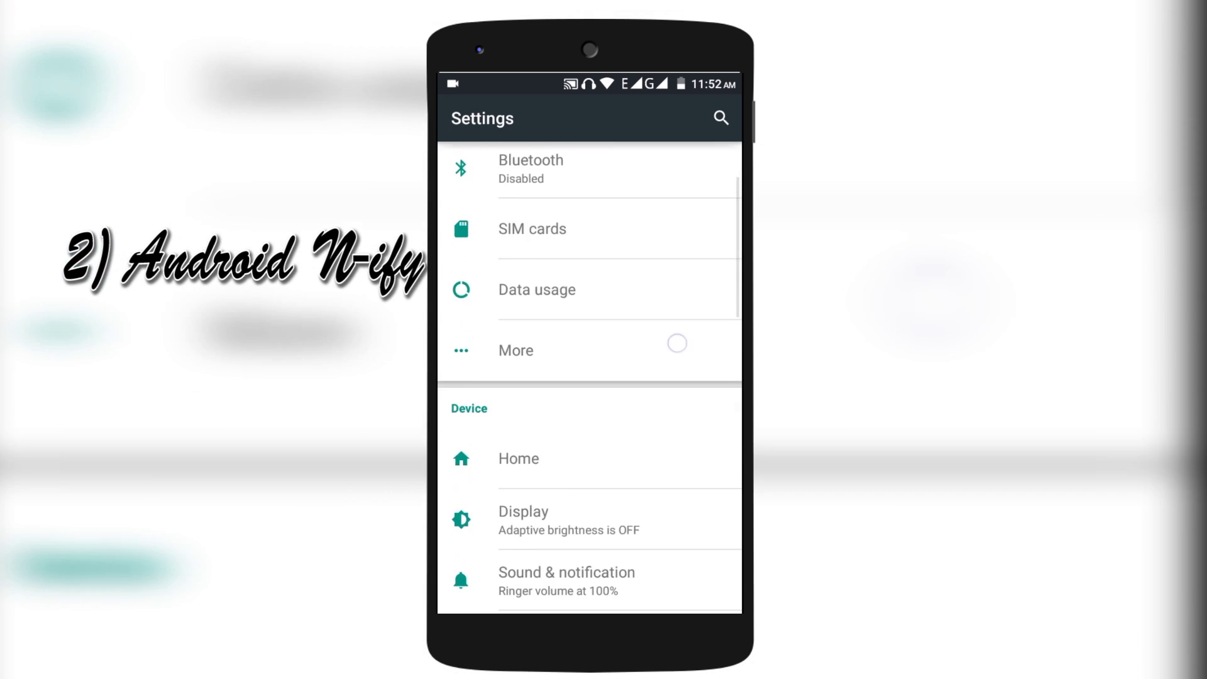
{"action": "scroll", "coordinate": [678, 343], "scroll_direction": "down", "scroll_amount": 2}
Toggle Adaptive brightness on and off, then view About phone for Micromax Q380, Android 5.0
{"action": "left_click", "coordinate": [566, 362]}
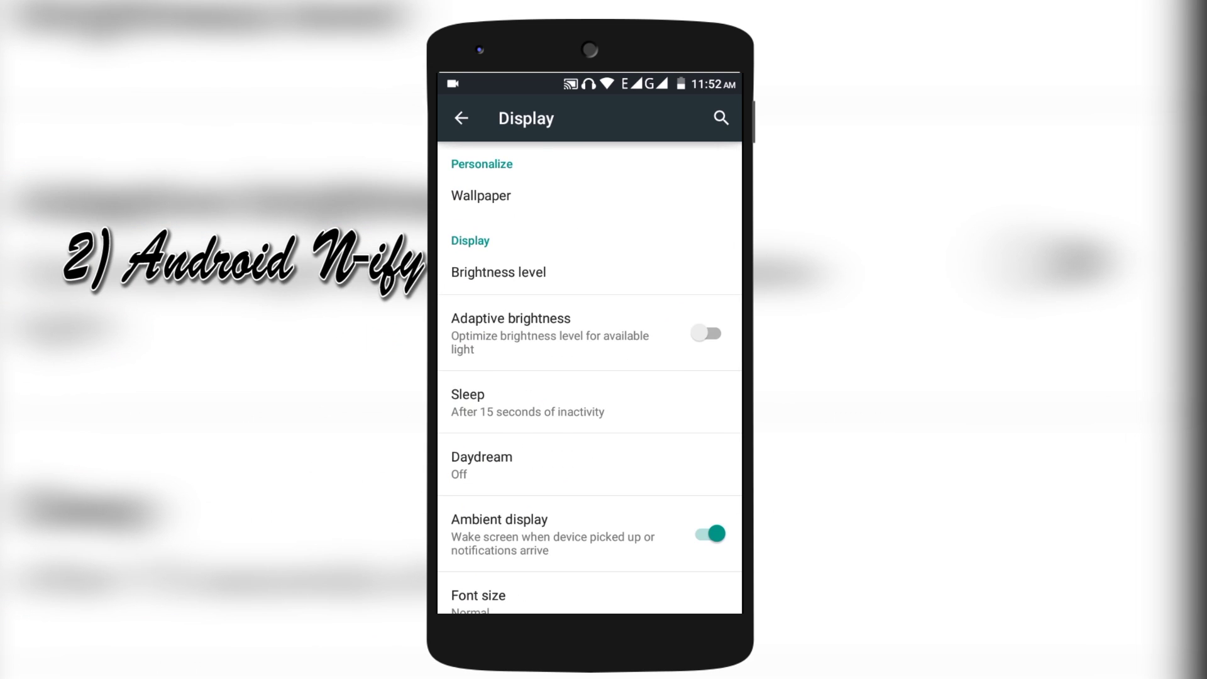
{"action": "left_click", "coordinate": [706, 333]}
{"action": "left_click", "coordinate": [707, 333]}
{"action": "scroll", "coordinate": [589, 377], "scroll_direction": "down", "scroll_amount": 2}
{"action": "key", "text": "Escape"}
{"action": "scroll", "coordinate": [665, 426], "scroll_direction": "down", "scroll_amount": 2}
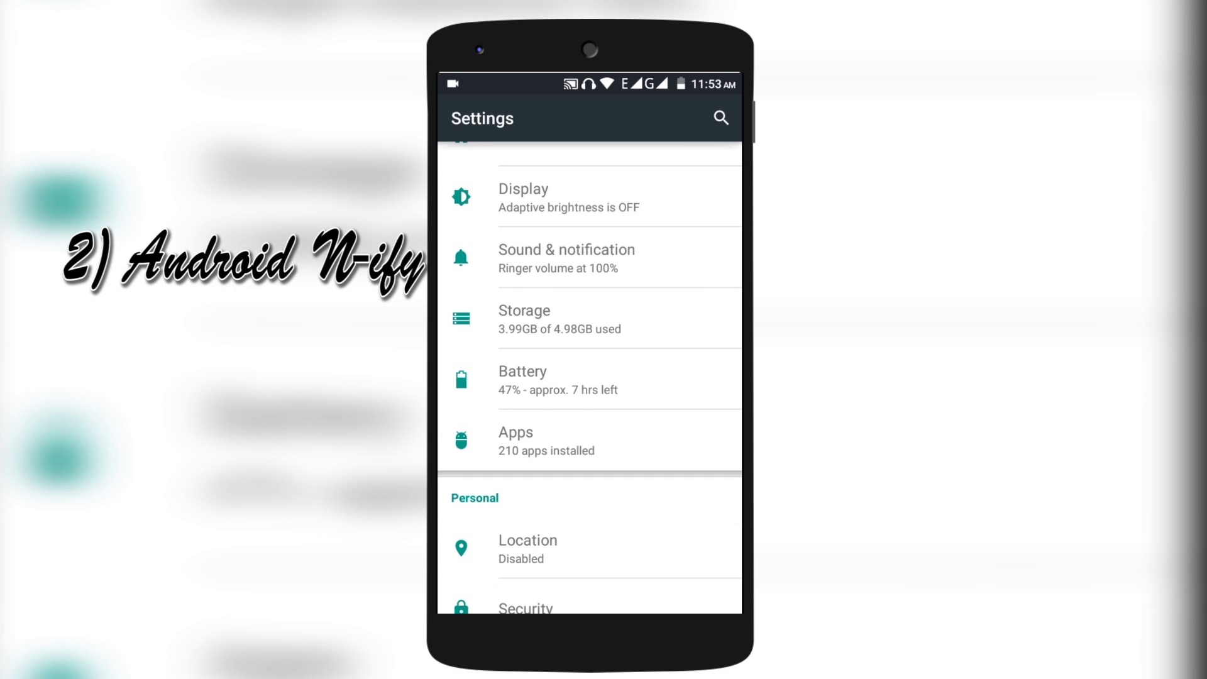
{"action": "scroll", "coordinate": [632, 455], "scroll_direction": "down", "scroll_amount": 5}
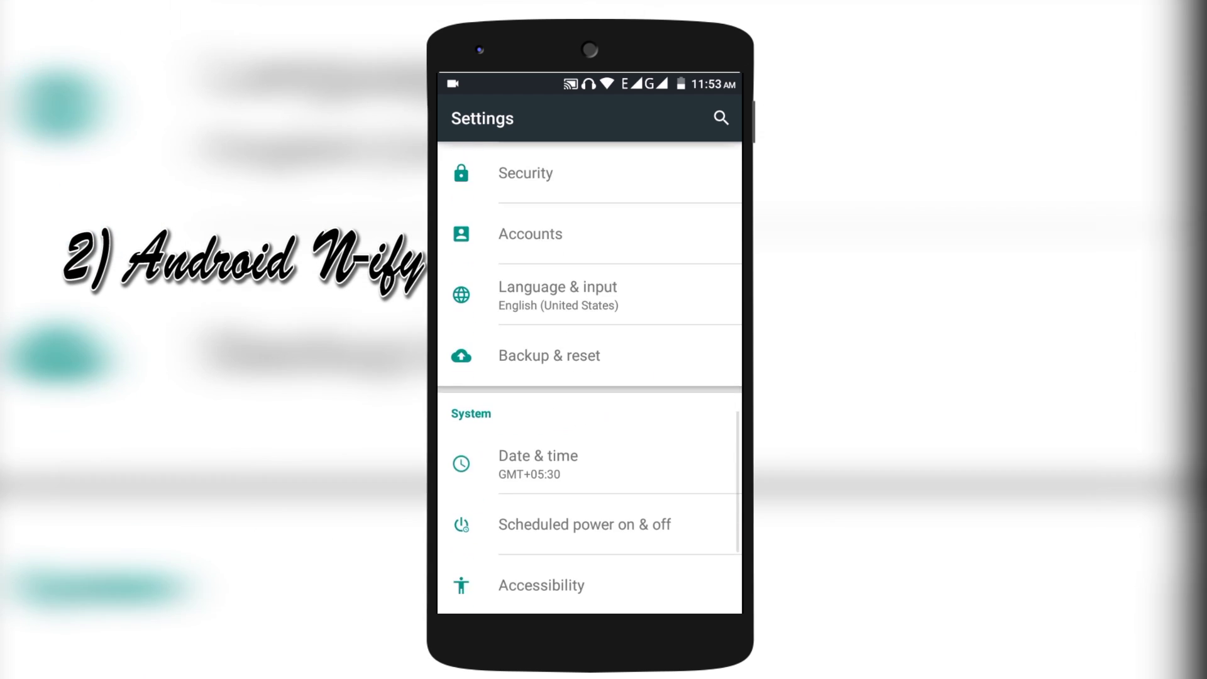
{"action": "left_click", "coordinate": [542, 577]}
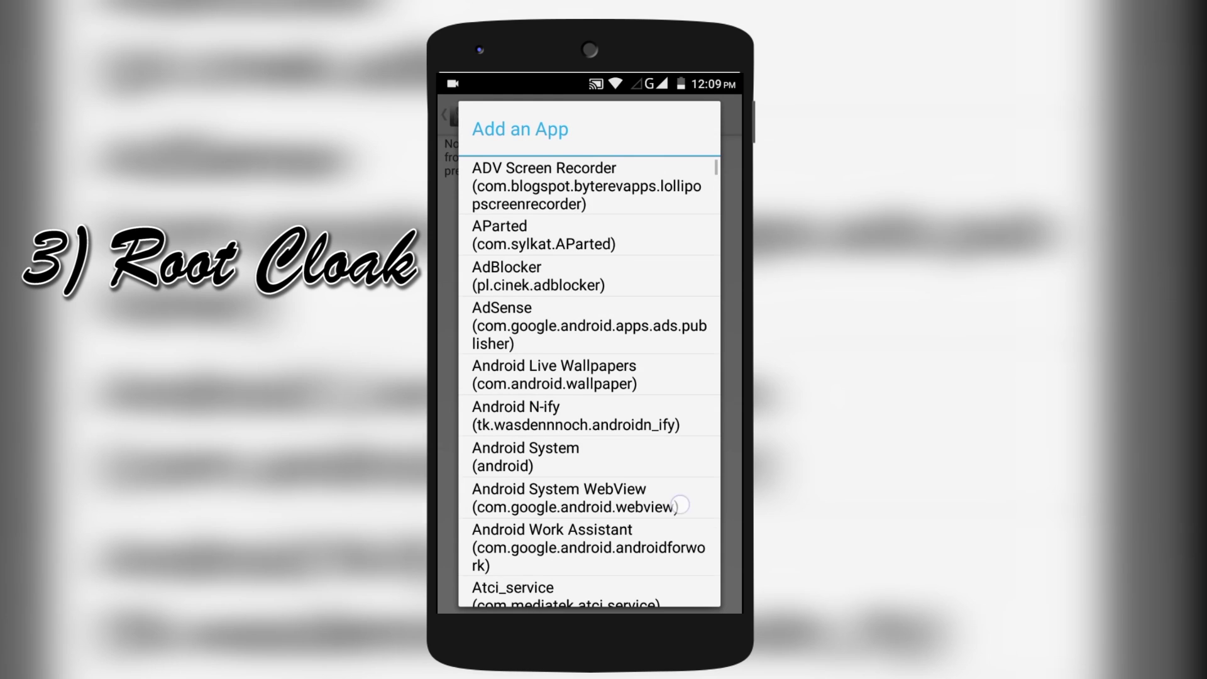
{"action": "scroll", "coordinate": [687, 472], "scroll_direction": "down", "scroll_amount": 15}
{"action": "scroll", "coordinate": [684, 455], "scroll_direction": "down", "scroll_amount": 5}
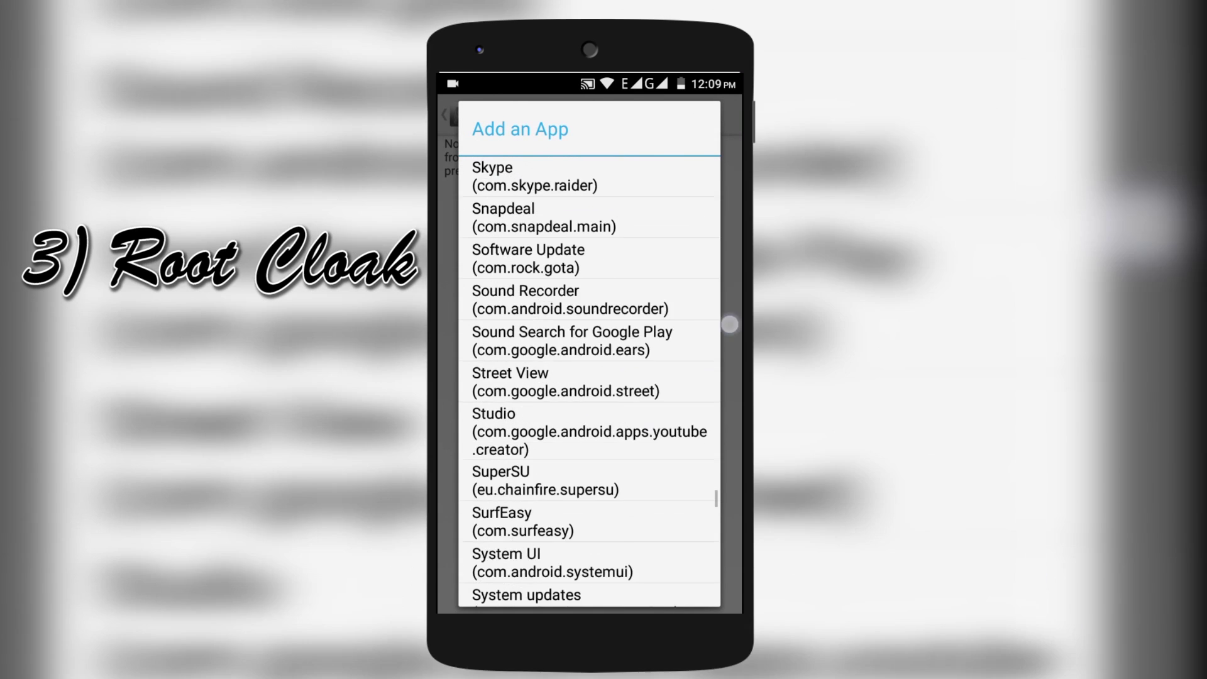
{"action": "scroll", "coordinate": [685, 454], "scroll_direction": "up", "scroll_amount": 5}
{"action": "scroll", "coordinate": [685, 455], "scroll_direction": "up", "scroll_amount": 5}
{"action": "scroll", "coordinate": [677, 427], "scroll_direction": "up", "scroll_amount": 3}
{"action": "scroll", "coordinate": [677, 426], "scroll_direction": "down", "scroll_amount": 3}
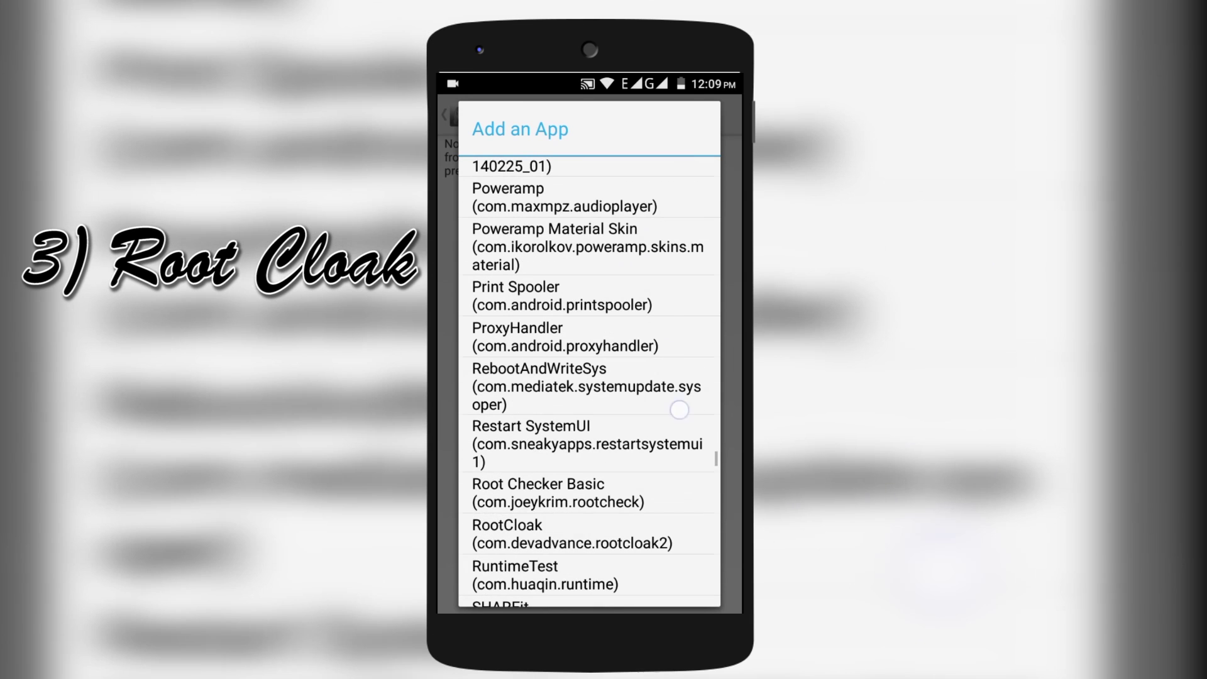
{"action": "scroll", "coordinate": [687, 459], "scroll_direction": "down", "scroll_amount": 1}
Pick Root Checker Basic in RootCloak's Add an App list to hide root from it
{"action": "left_click", "coordinate": [686, 451]}
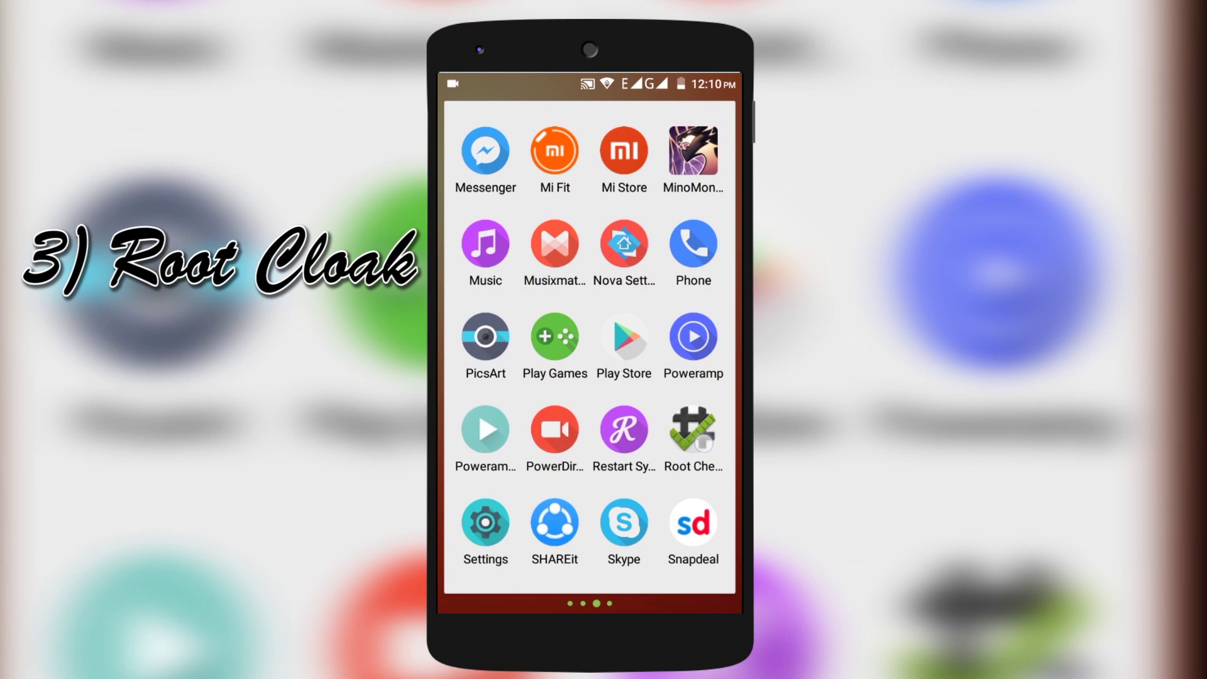
Run VERIFY ROOT in Root Checker, which reports root not properly installed, then open RootCloak
{"action": "left_click", "coordinate": [694, 429]}
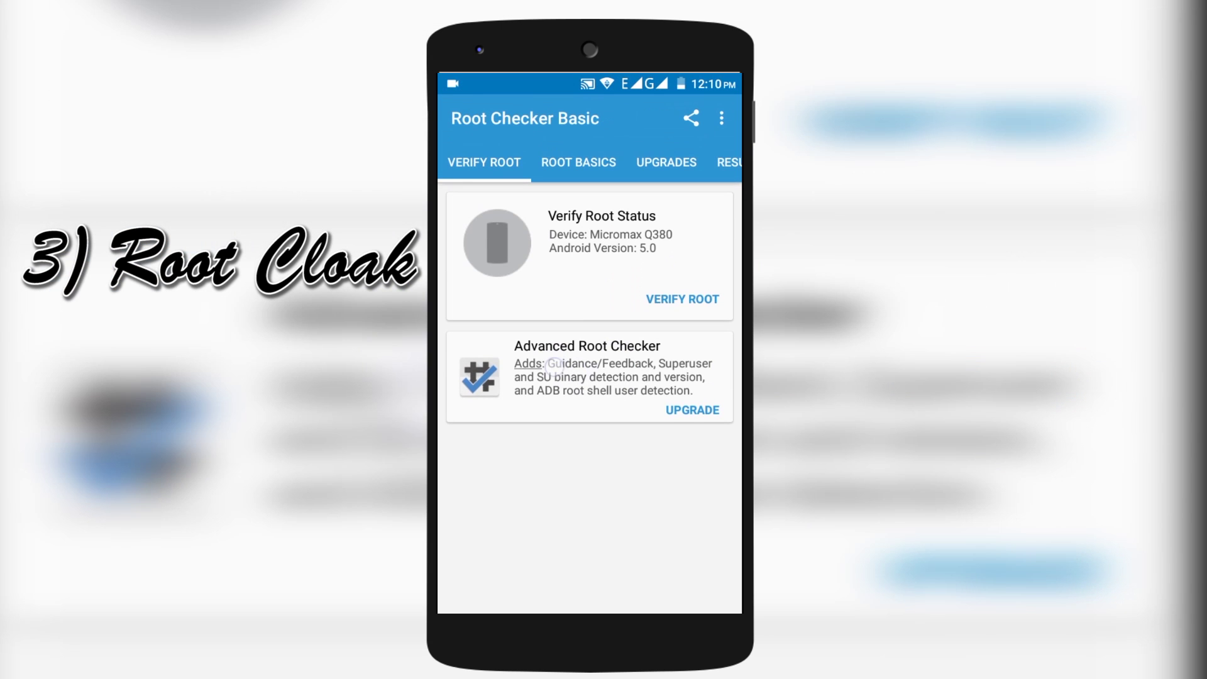
{"action": "left_click", "coordinate": [701, 287]}
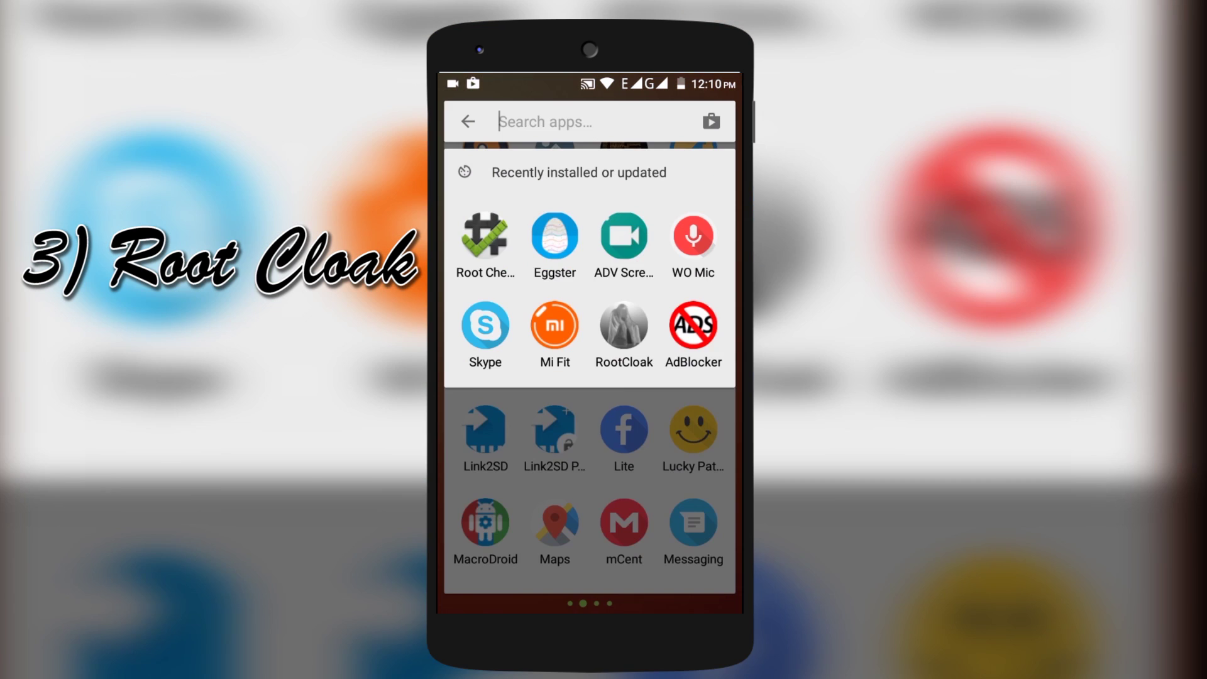
{"action": "left_click", "coordinate": [623, 325]}
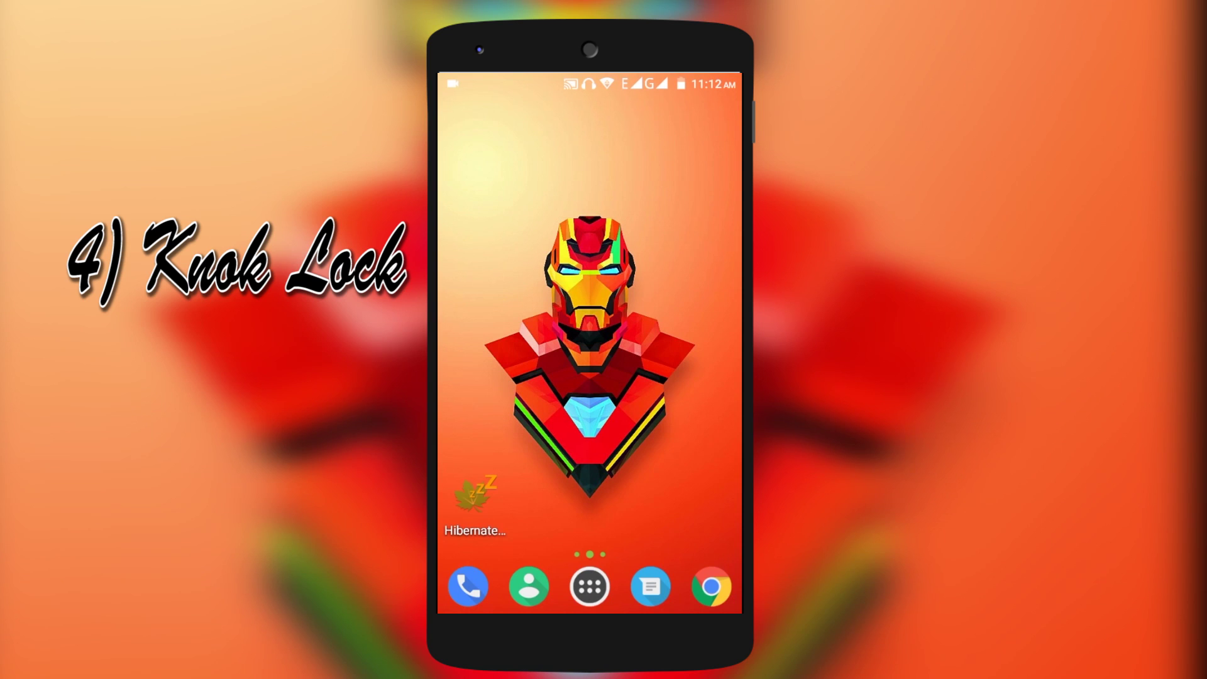
Find Knock Code by searching 'kn' in the app drawer and start changing the code
{"action": "left_click", "coordinate": [590, 587]}
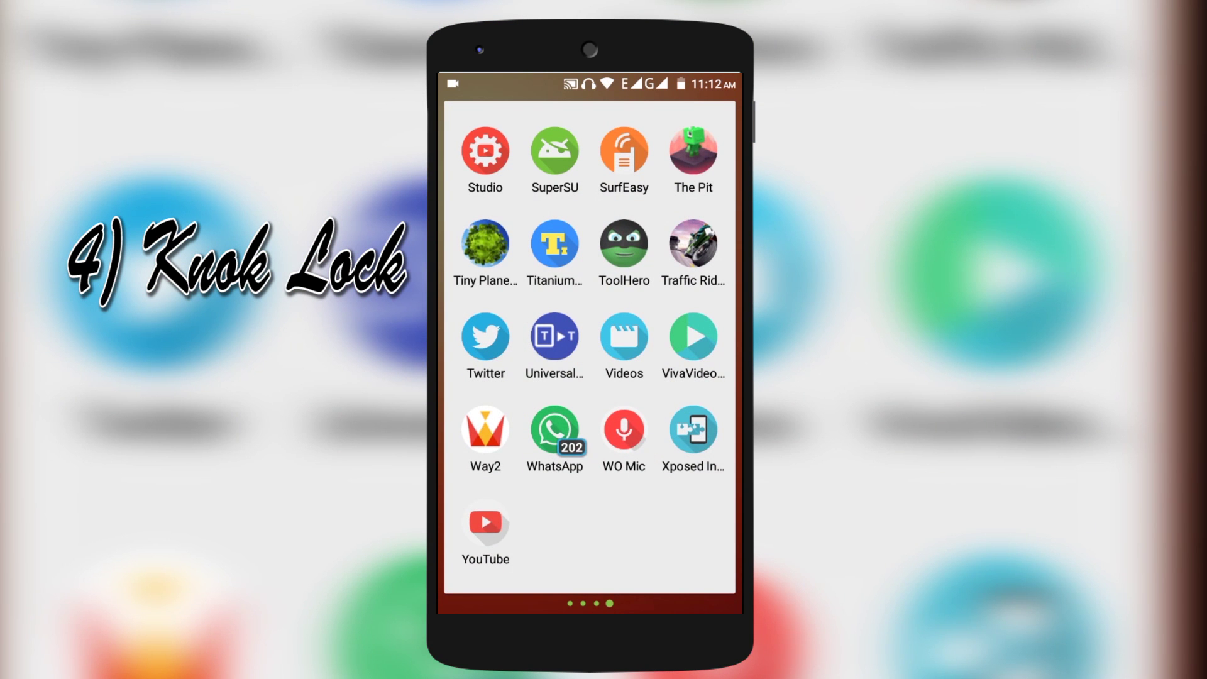
{"action": "scroll", "coordinate": [590, 359], "scroll_direction": "left", "scroll_amount": 3}
{"action": "left_click", "coordinate": [590, 121]}
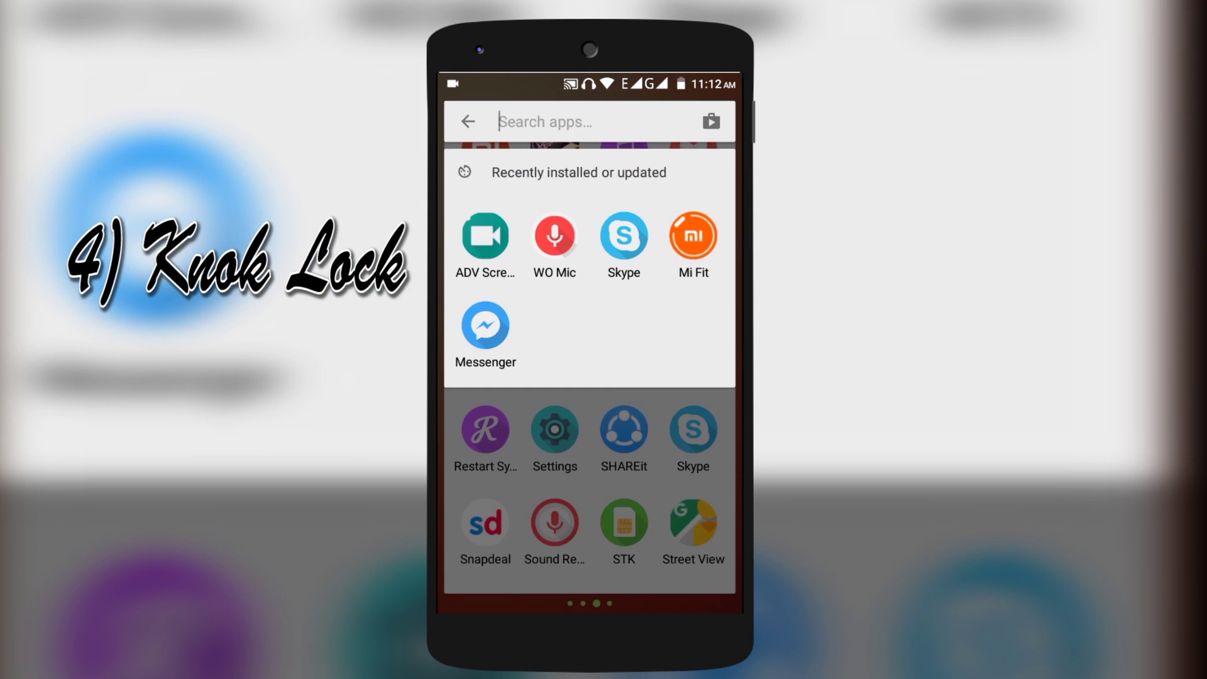
{"action": "type", "text": "kn"}
{"action": "left_click", "coordinate": [485, 193]}
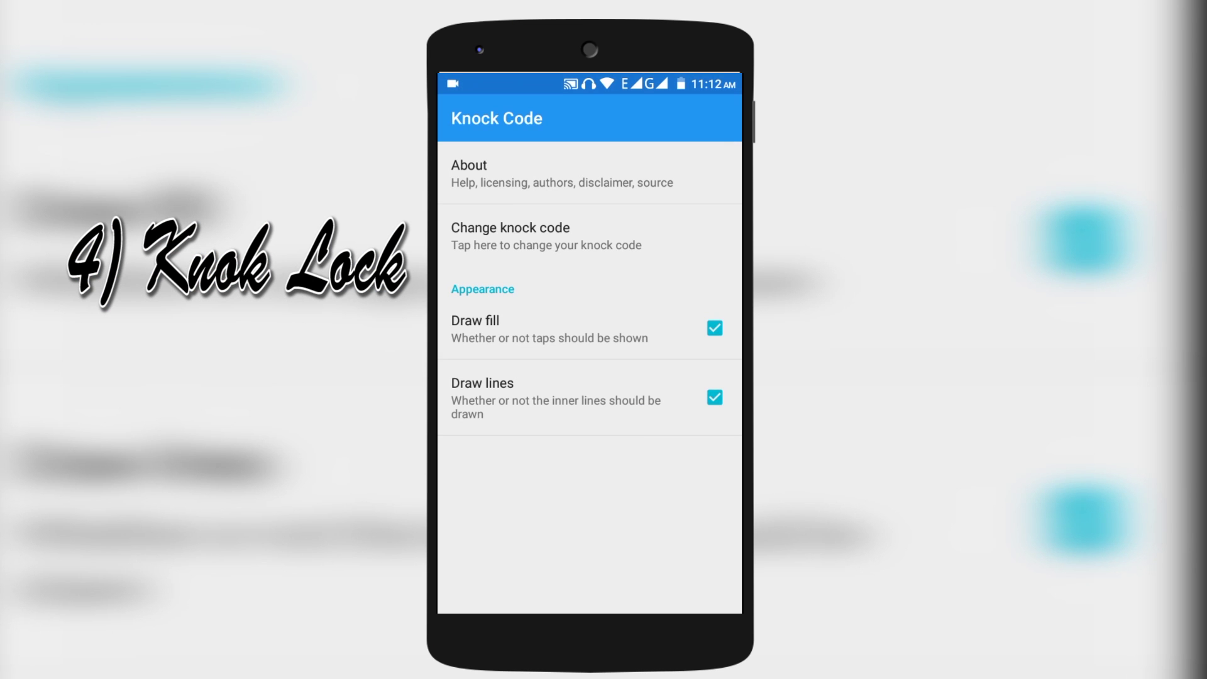
{"action": "left_click", "coordinate": [547, 235]}
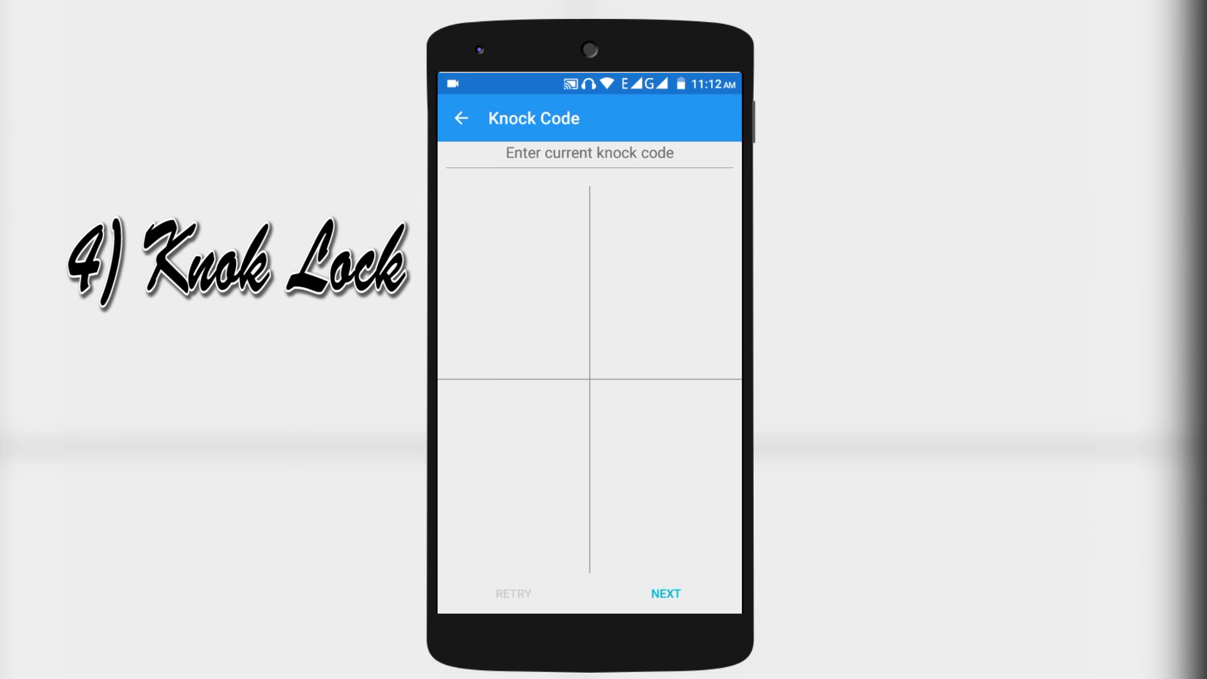
Enter the old knock code, then the new five-tap code, and confirm it
{"action": "left_click", "coordinate": [657, 478]}
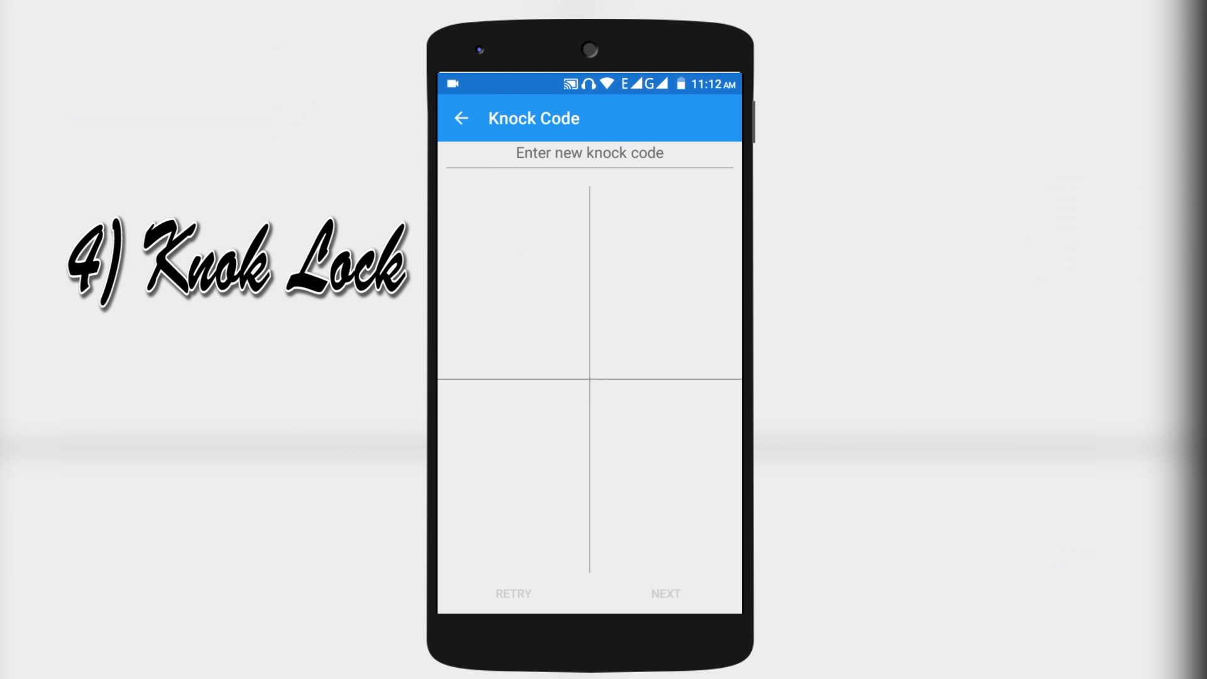
{"action": "left_click", "coordinate": [540, 485]}
{"action": "left_click", "coordinate": [666, 593]}
{"action": "left_click", "coordinate": [566, 344]}
{"action": "left_click", "coordinate": [681, 478]}
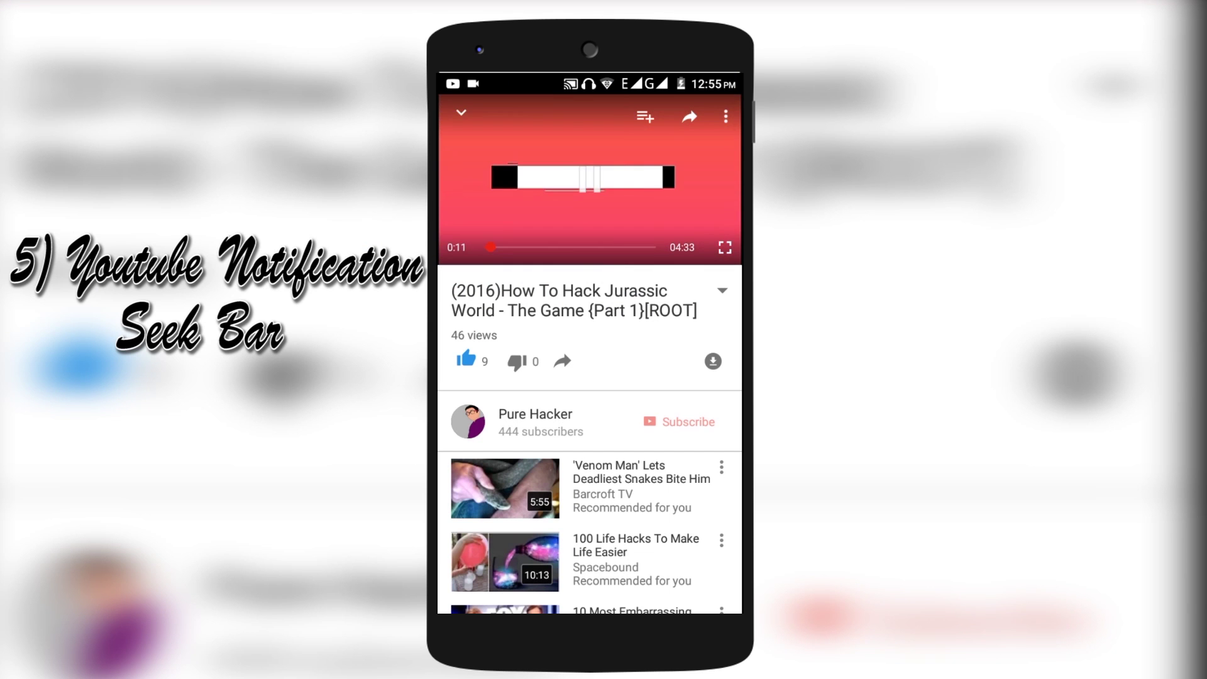
Skip the Jurassic World video ahead using the notification shade's seek bar
{"action": "left_click_drag", "start_coordinate": [510, 85], "coordinate": [511, 201]}
{"action": "left_click_drag", "start_coordinate": [474, 256], "coordinate": [653, 258]}
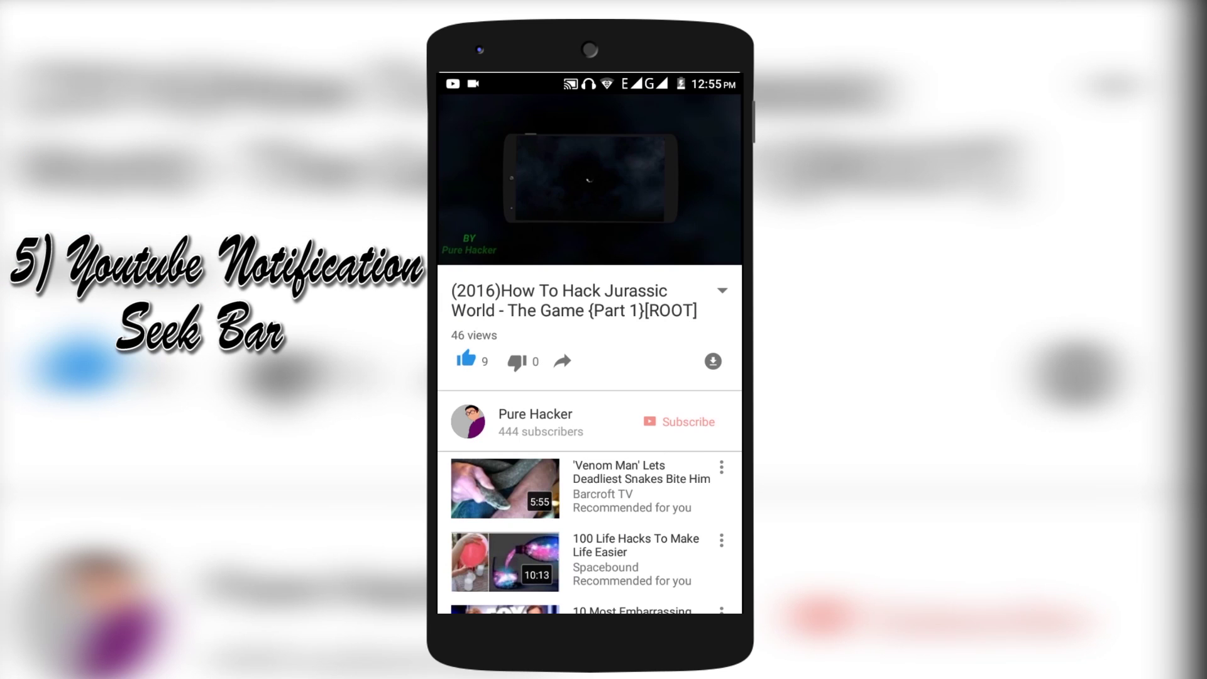
From the home screen, dismiss the YouTube reply notification and drag the seek bar back
{"action": "key", "text": "Home"}
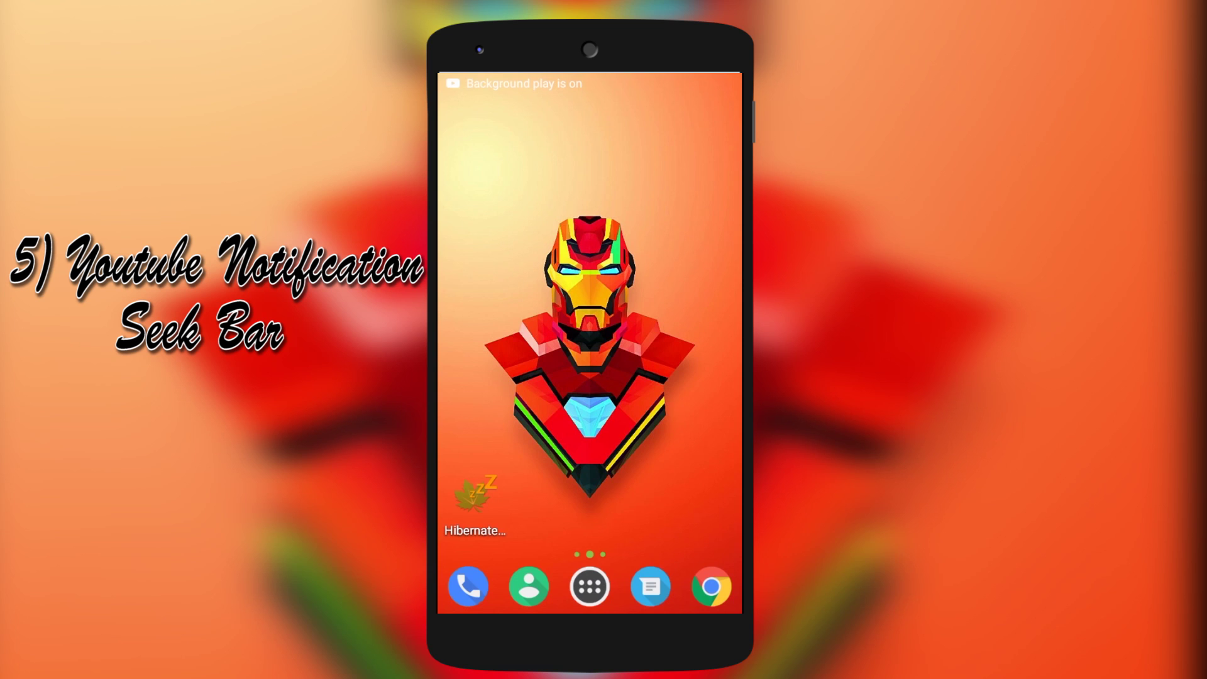
{"action": "left_click_drag", "start_coordinate": [589, 80], "coordinate": [589, 424]}
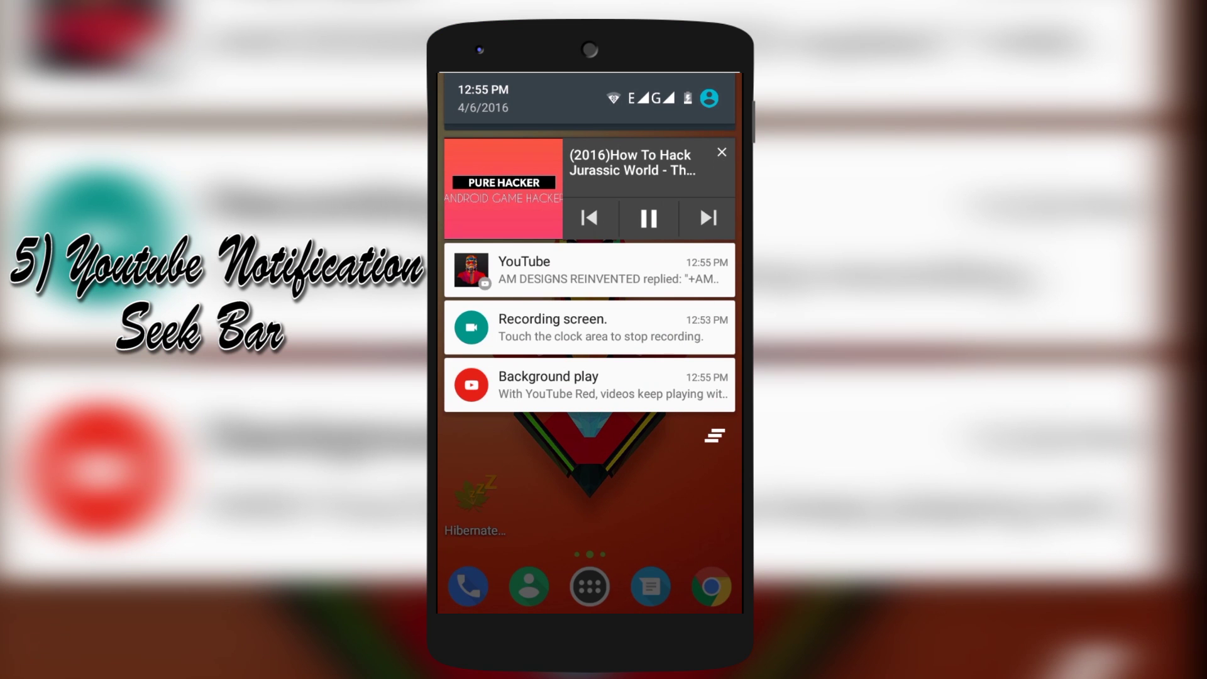
{"action": "left_click_drag", "start_coordinate": [529, 271], "coordinate": [736, 271]}
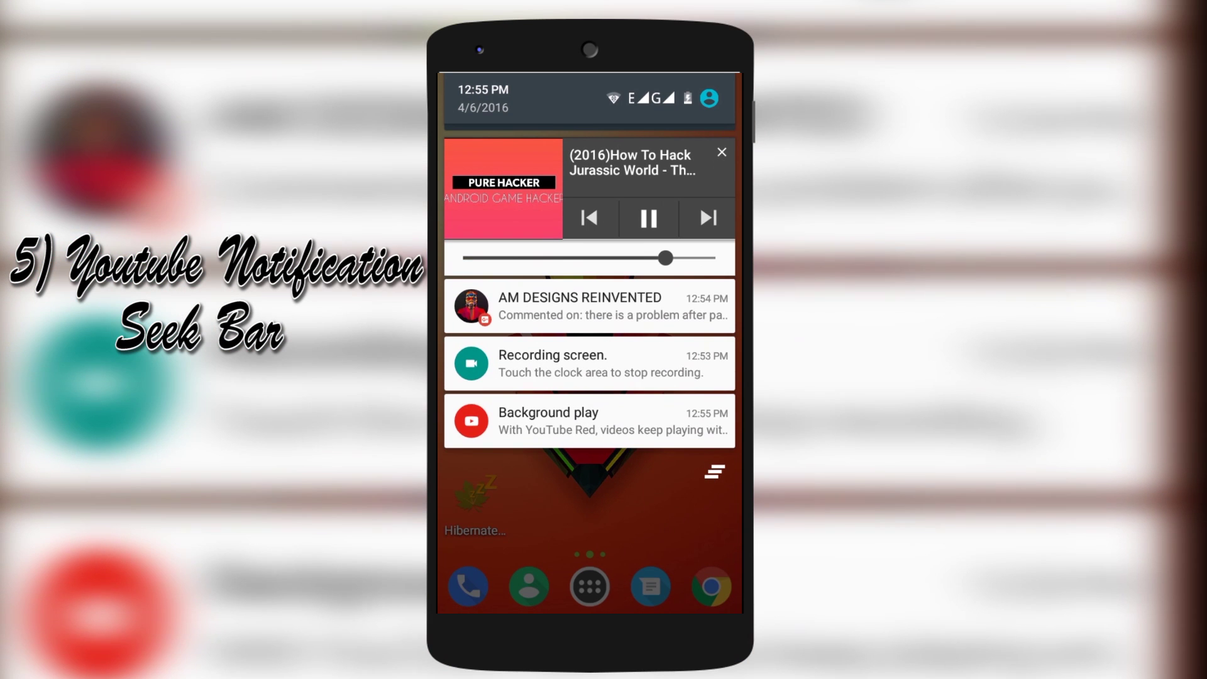
{"action": "left_click_drag", "start_coordinate": [666, 257], "coordinate": [577, 258]}
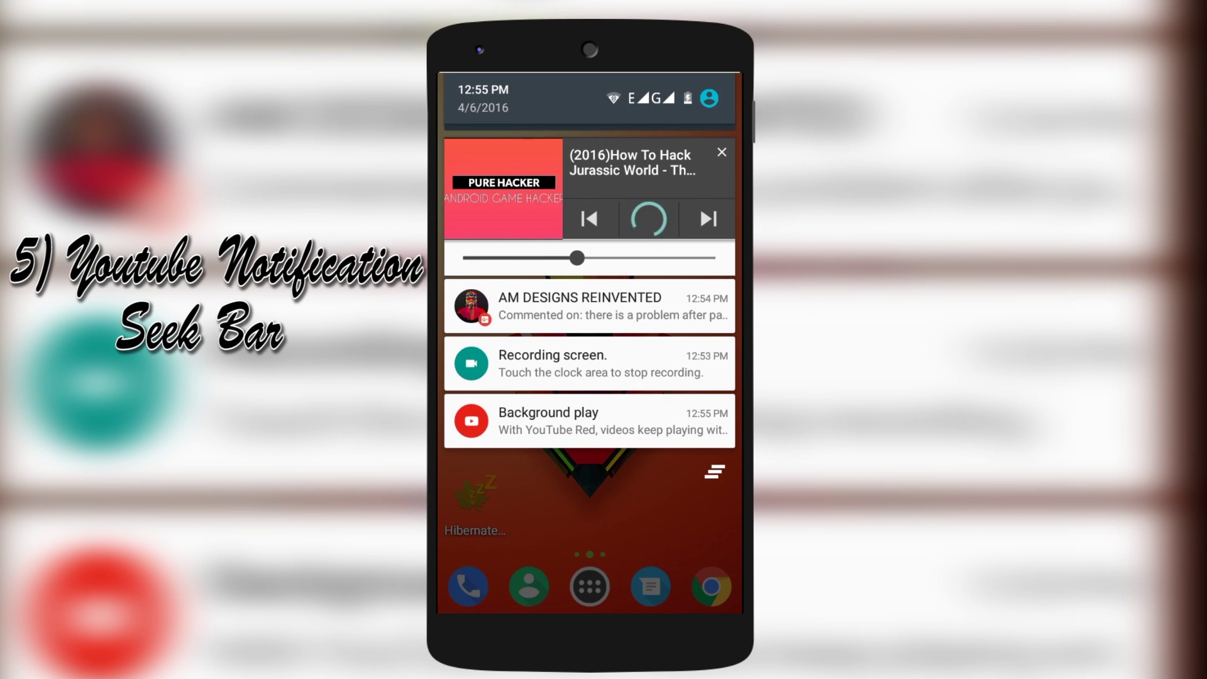